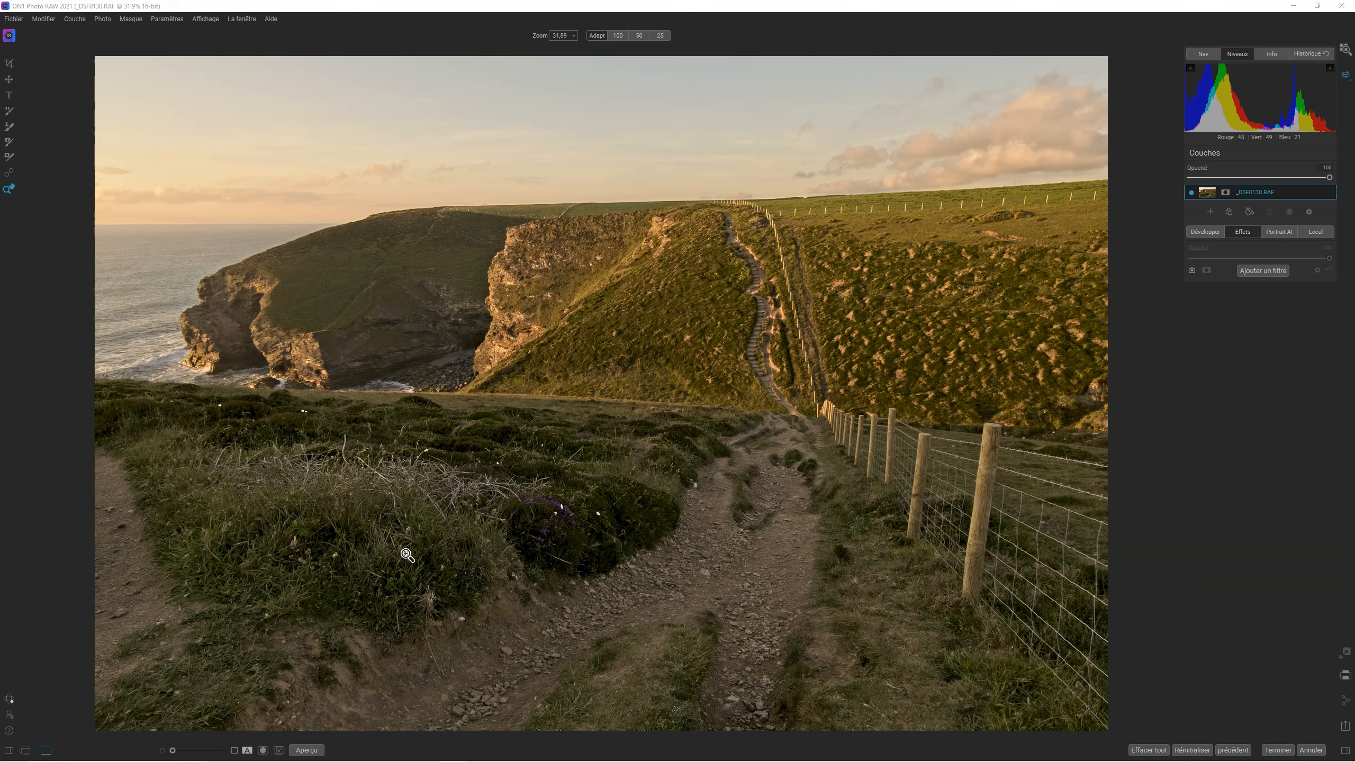
Step: Add the Ensoleillement filter to the landscape photo and compare the image with the filter off and on
left_click(409, 551)
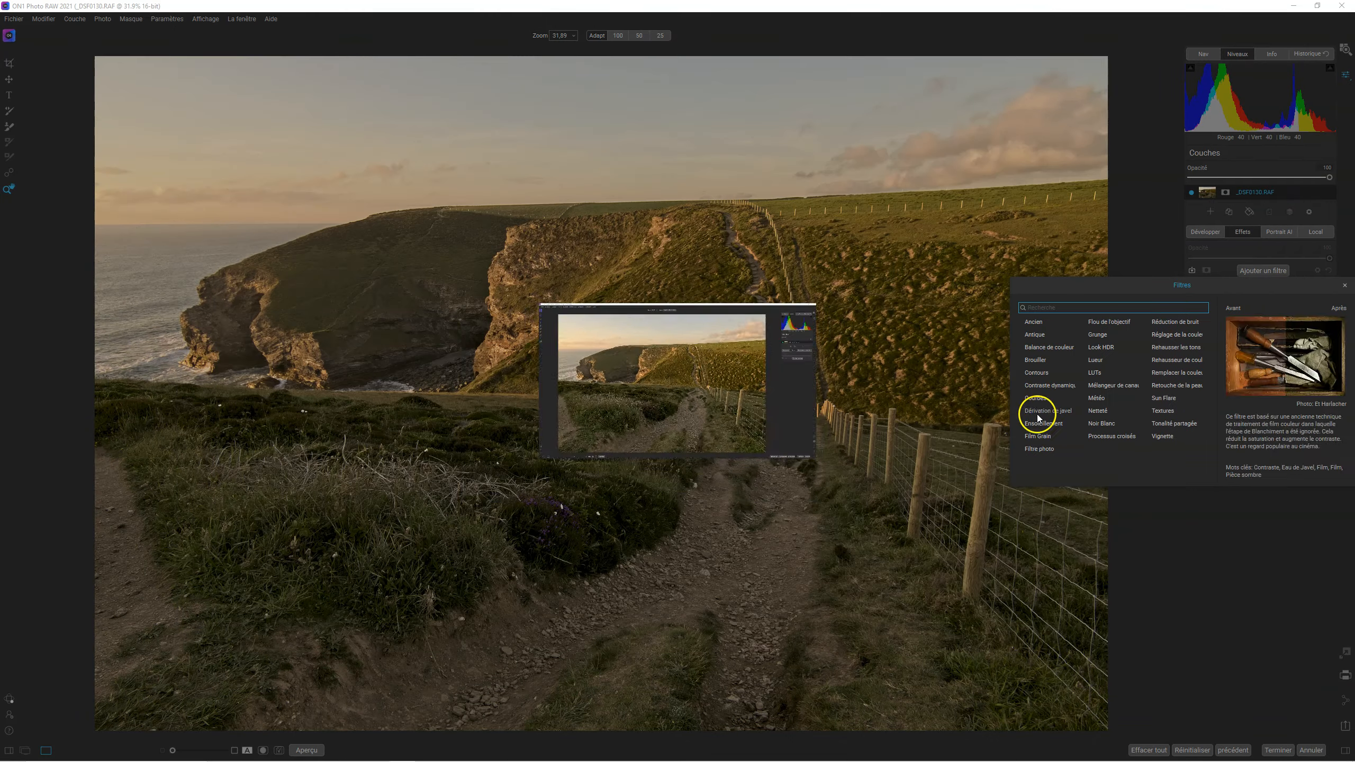
left_click(1036, 426)
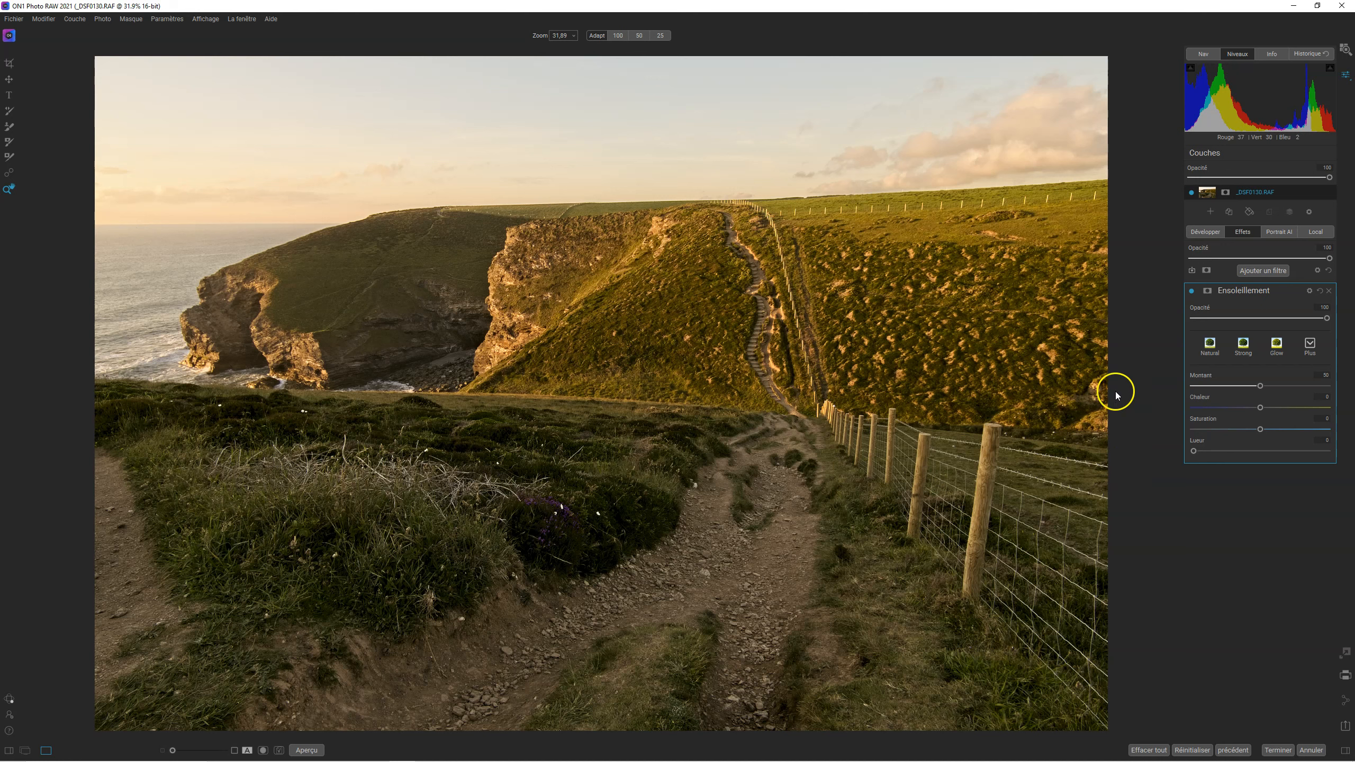
left_click(1191, 292)
left_click(1192, 293)
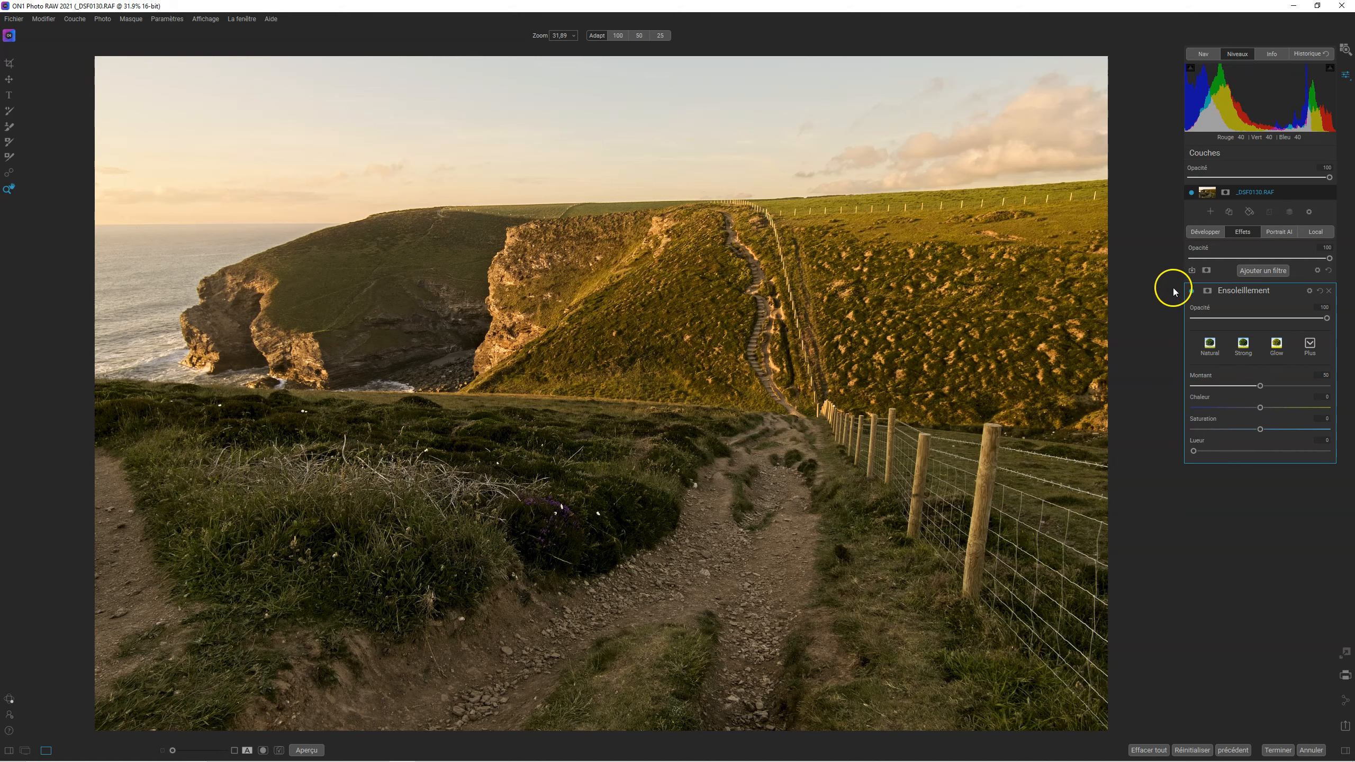
left_click(1192, 291)
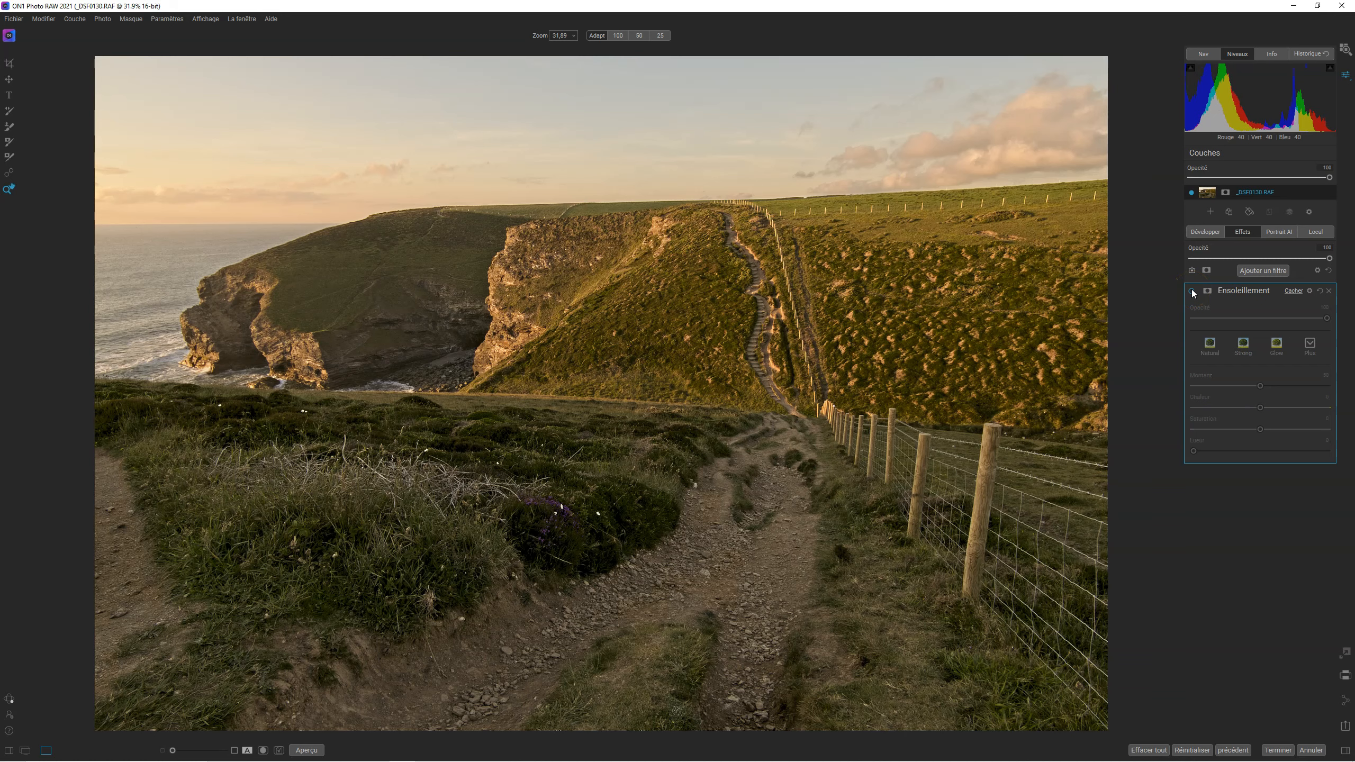
left_click(1191, 291)
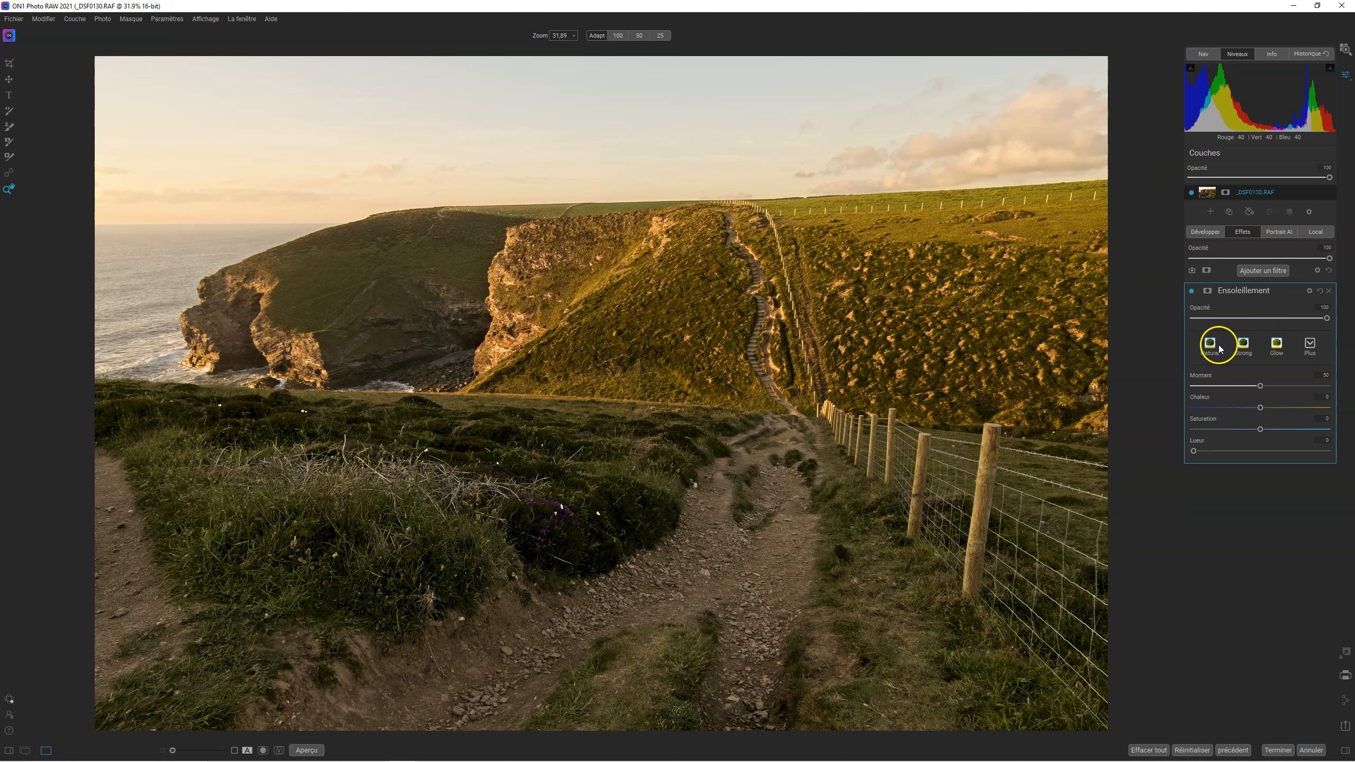
Step: Try the Natural, Strong and Glow styles of the Ensoleillement filter on the photo
left_click(1310, 344)
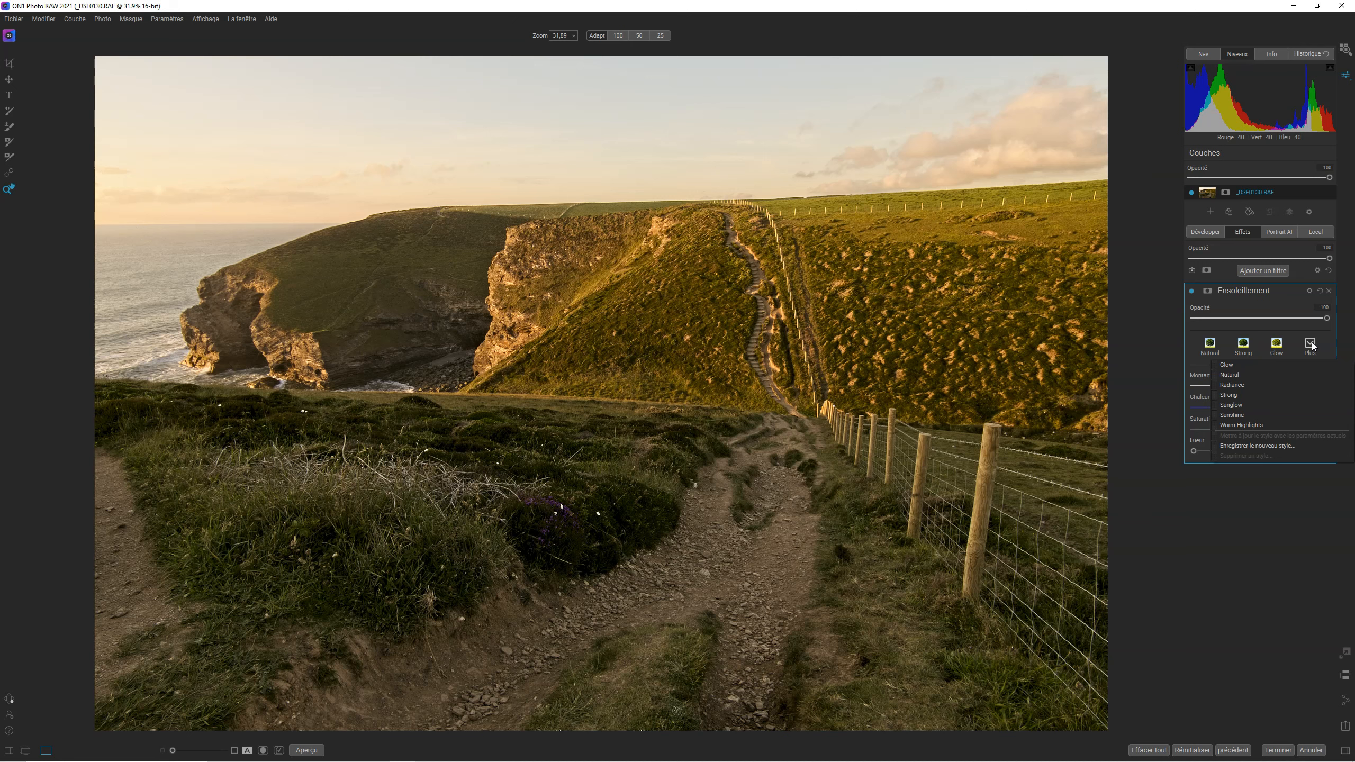
left_click(1311, 345)
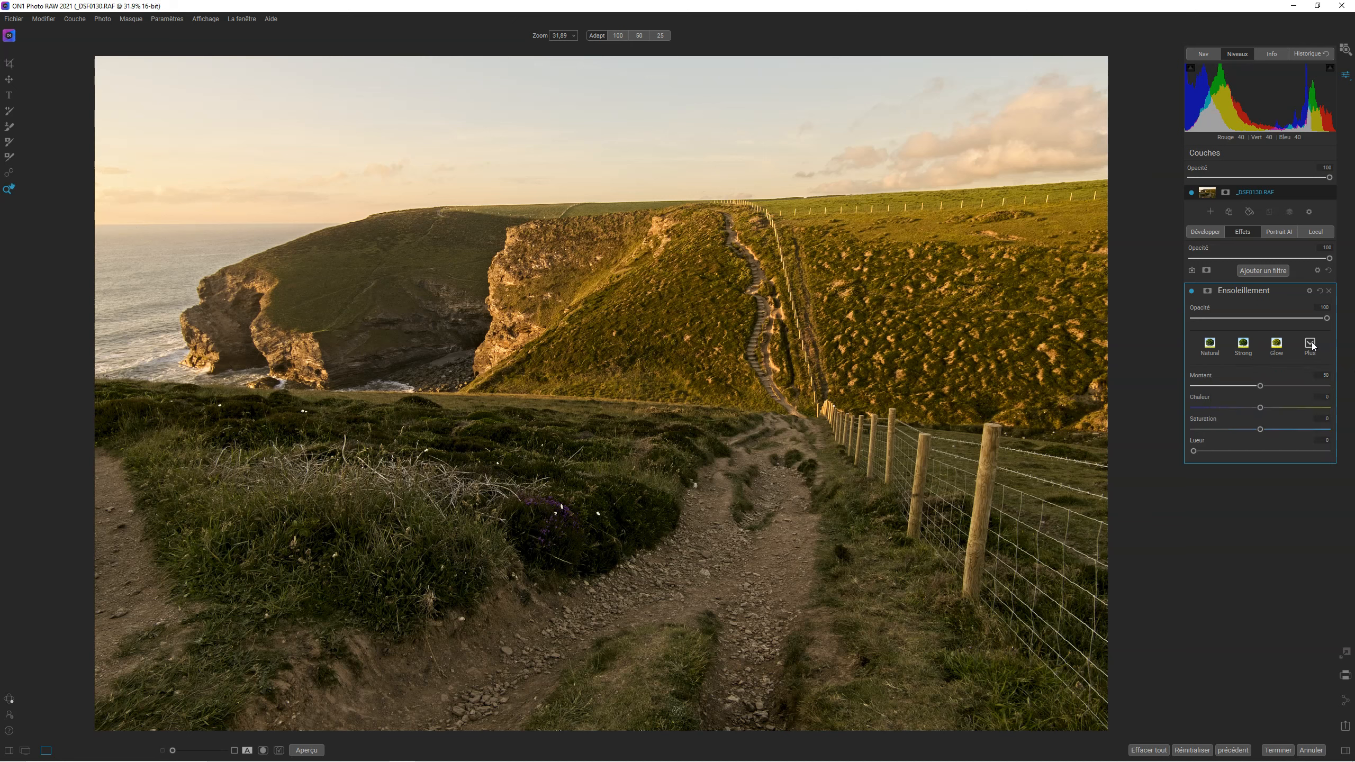
left_click(1211, 347)
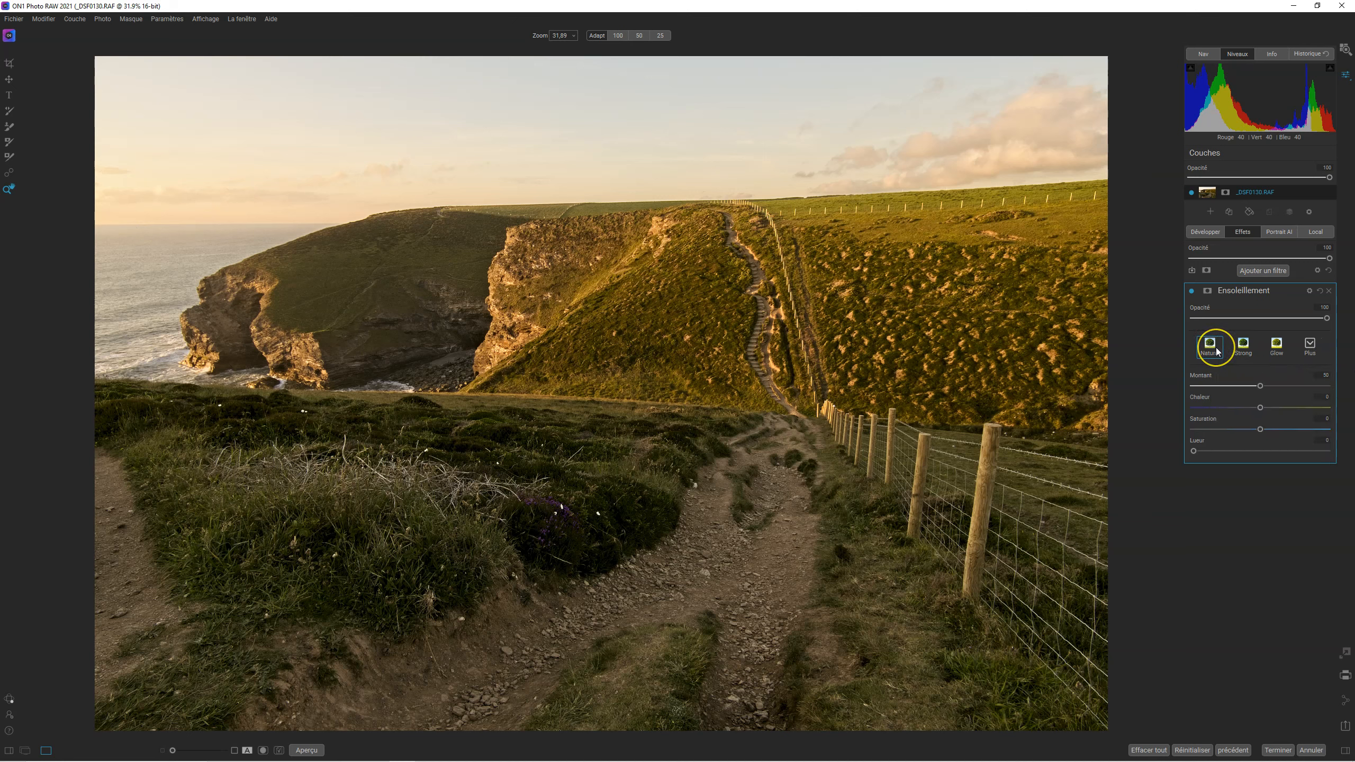
left_click(1247, 352)
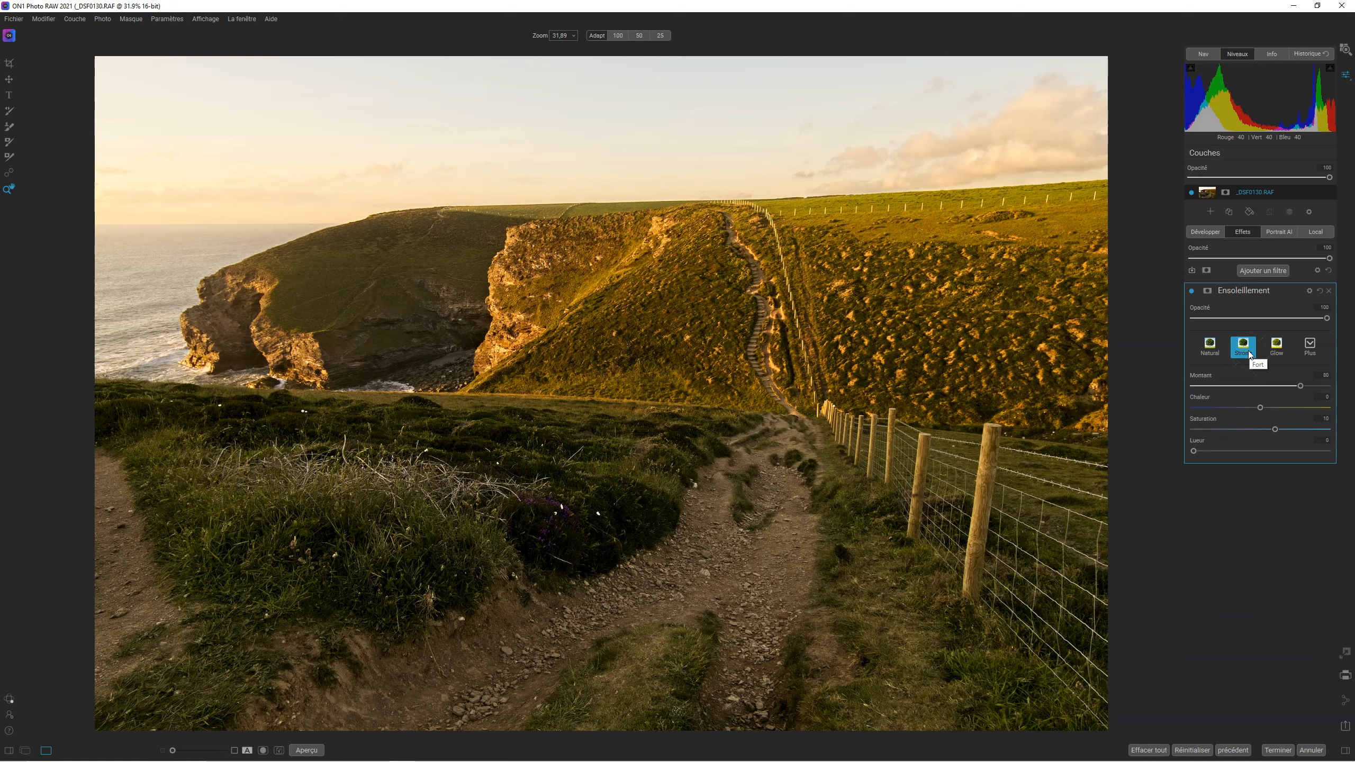
left_click(1276, 346)
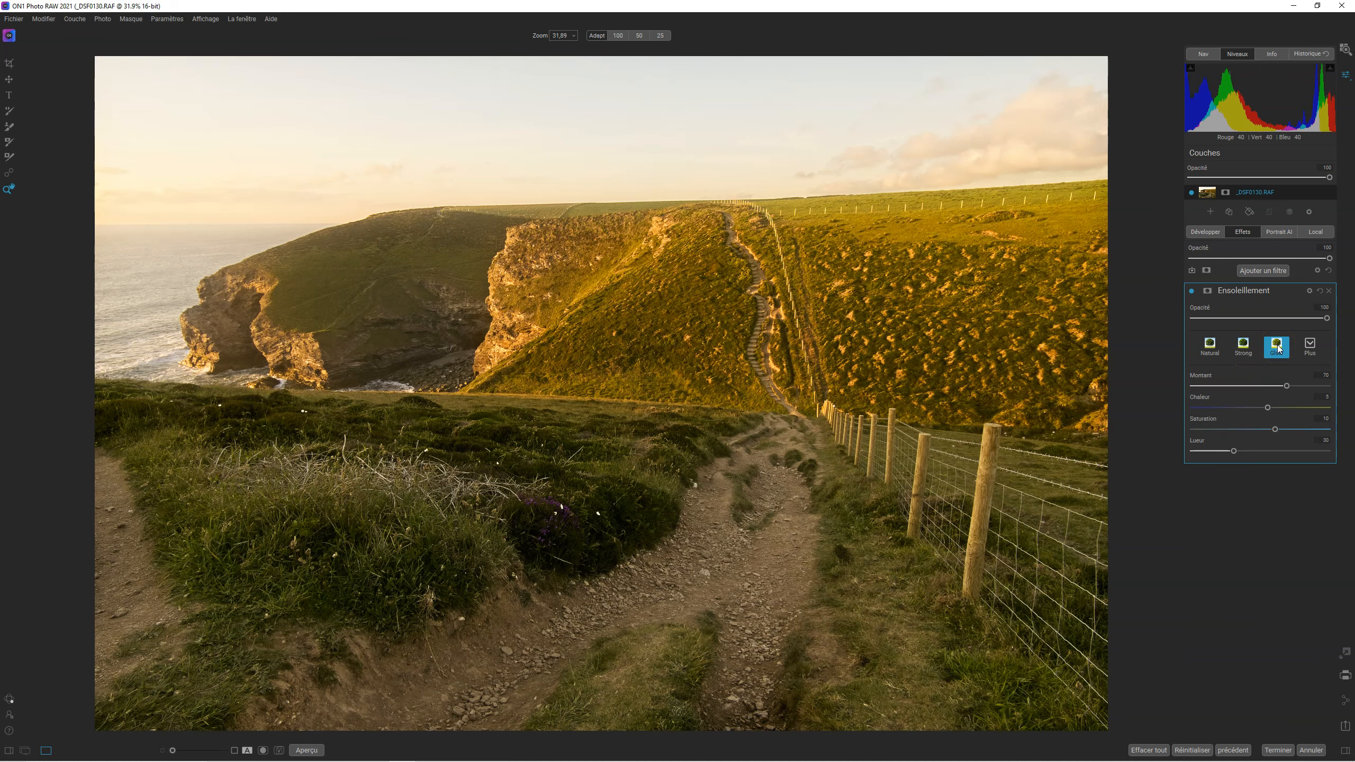
left_click(1278, 350)
Step: Compare the photo with the Glow style switched off and on
left_click(1191, 291)
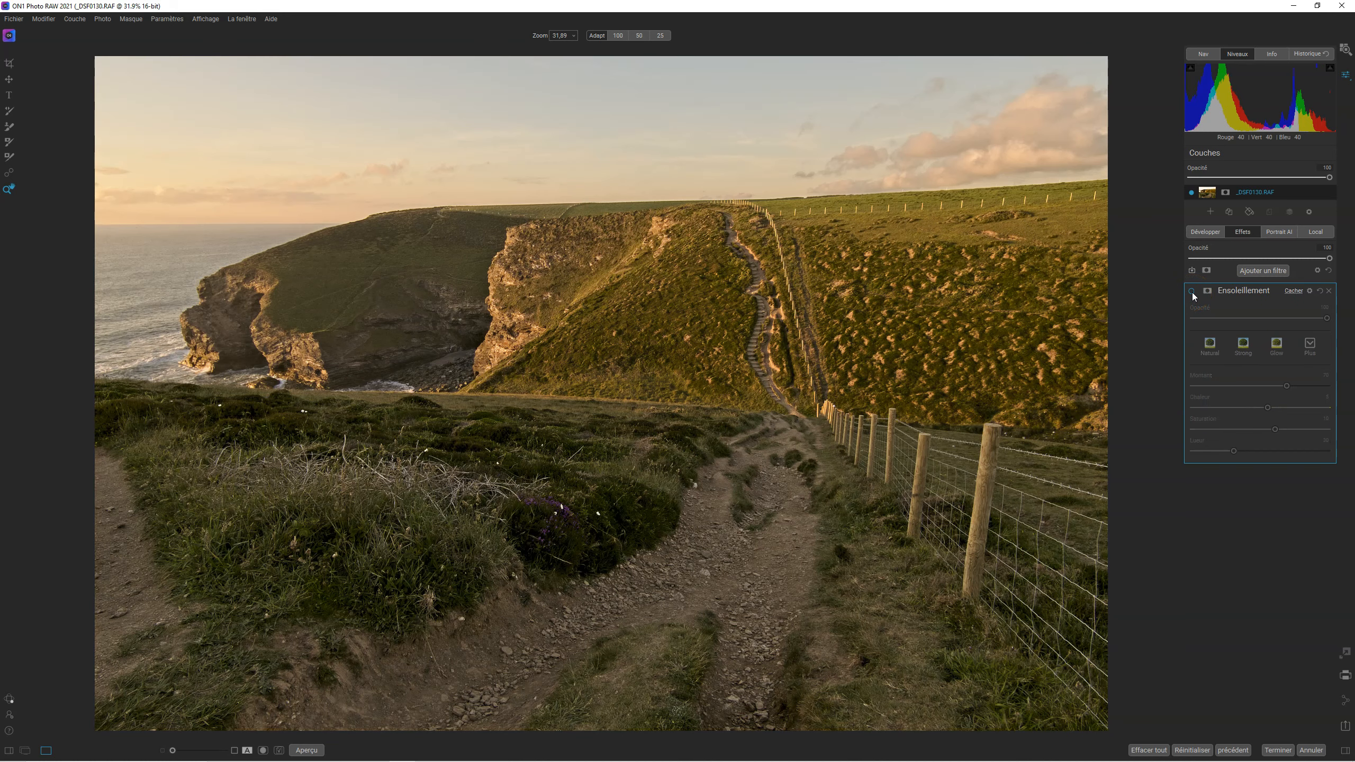
left_click(1192, 291)
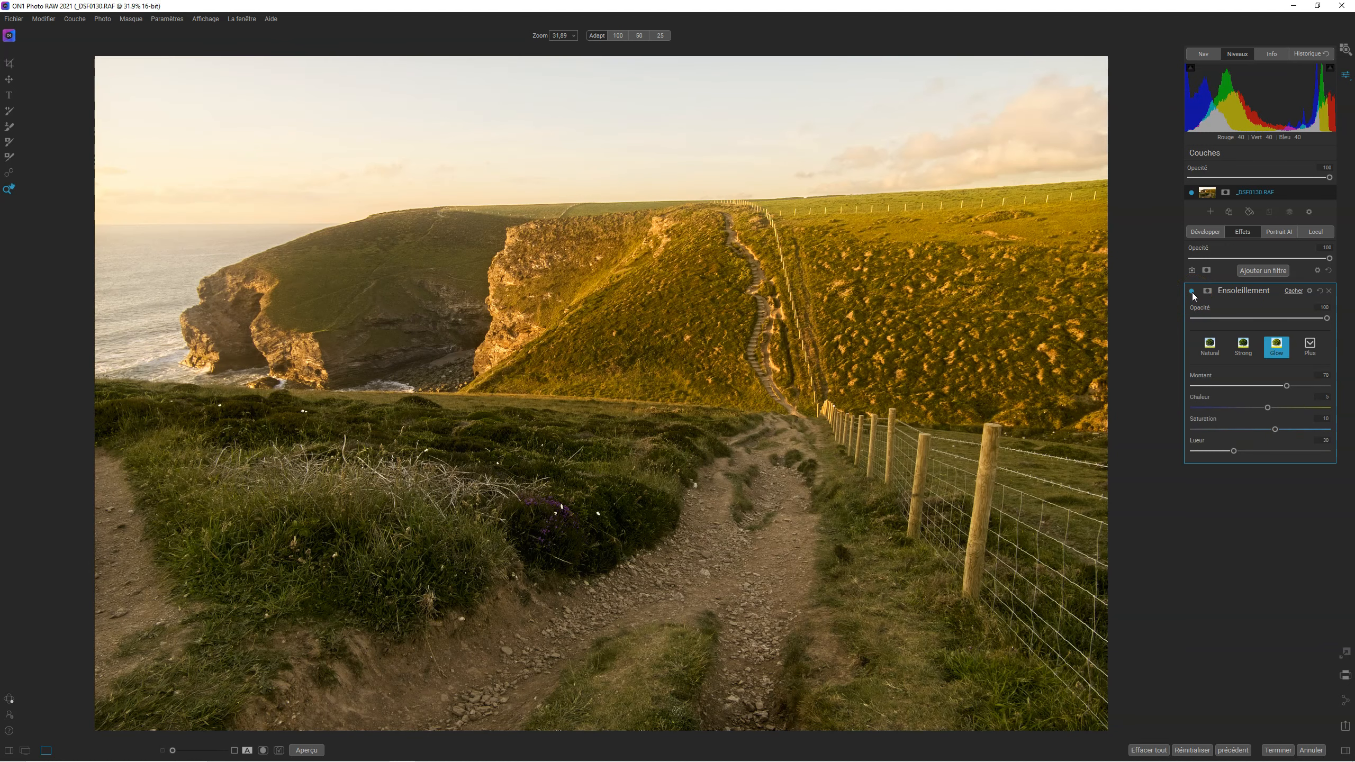
left_click(1192, 291)
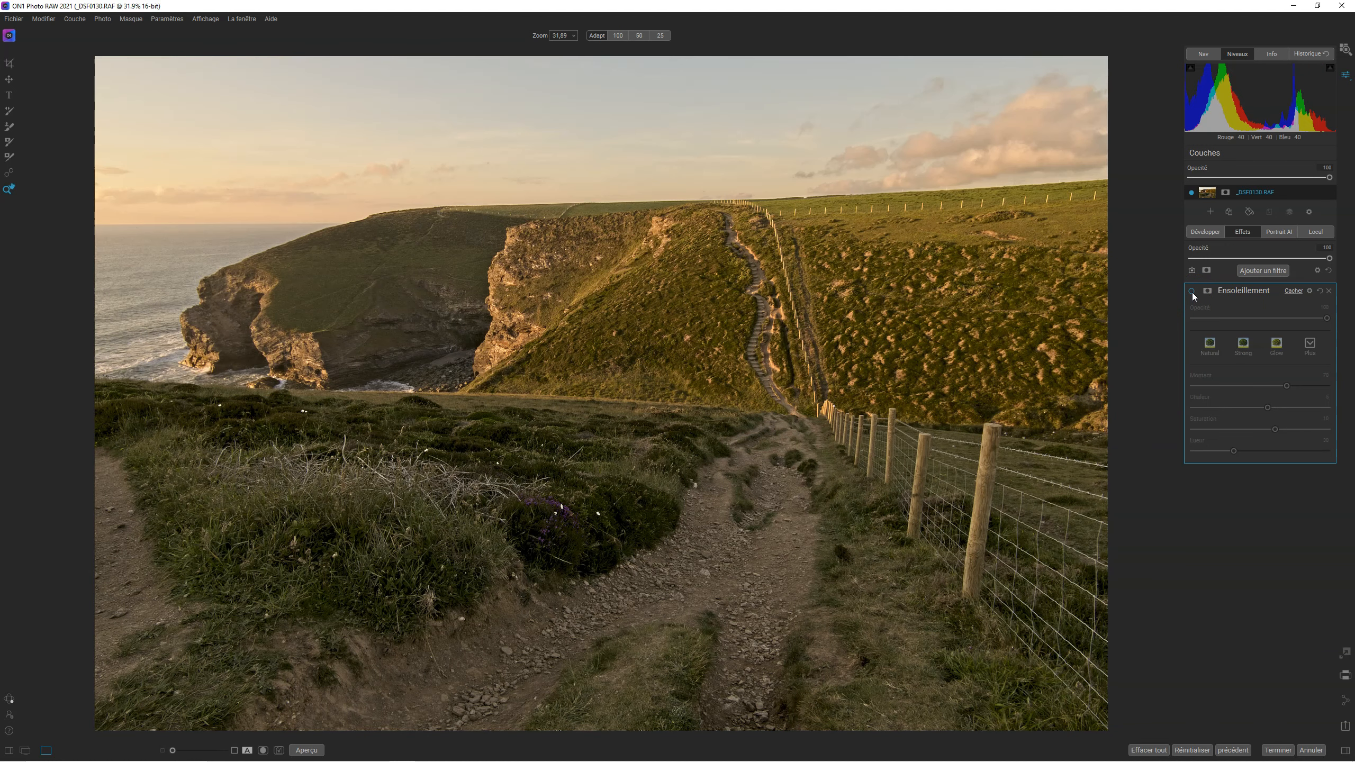
left_click(1191, 292)
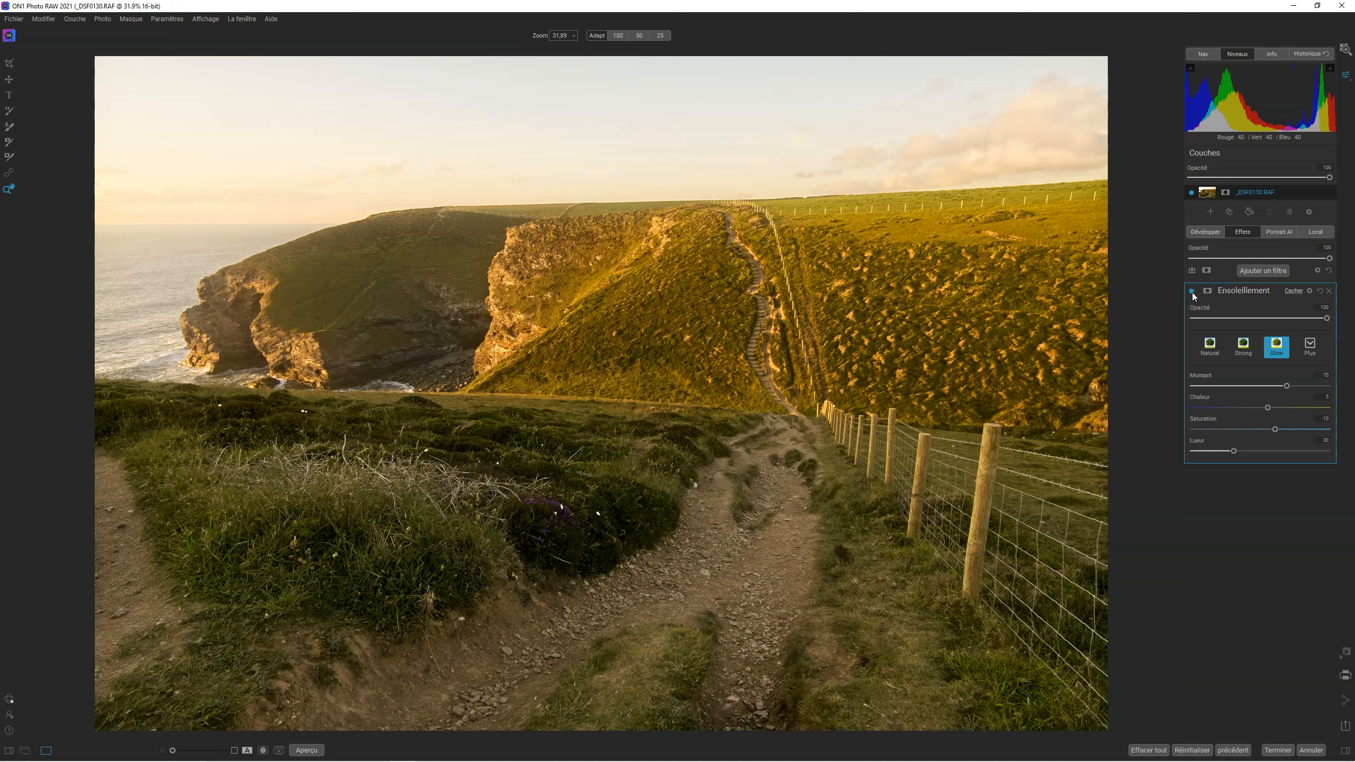
Step: Preview the additional Ensoleillement styles, such as Sunshine, without choosing one, and reset the filter to its default settings
left_click(1309, 345)
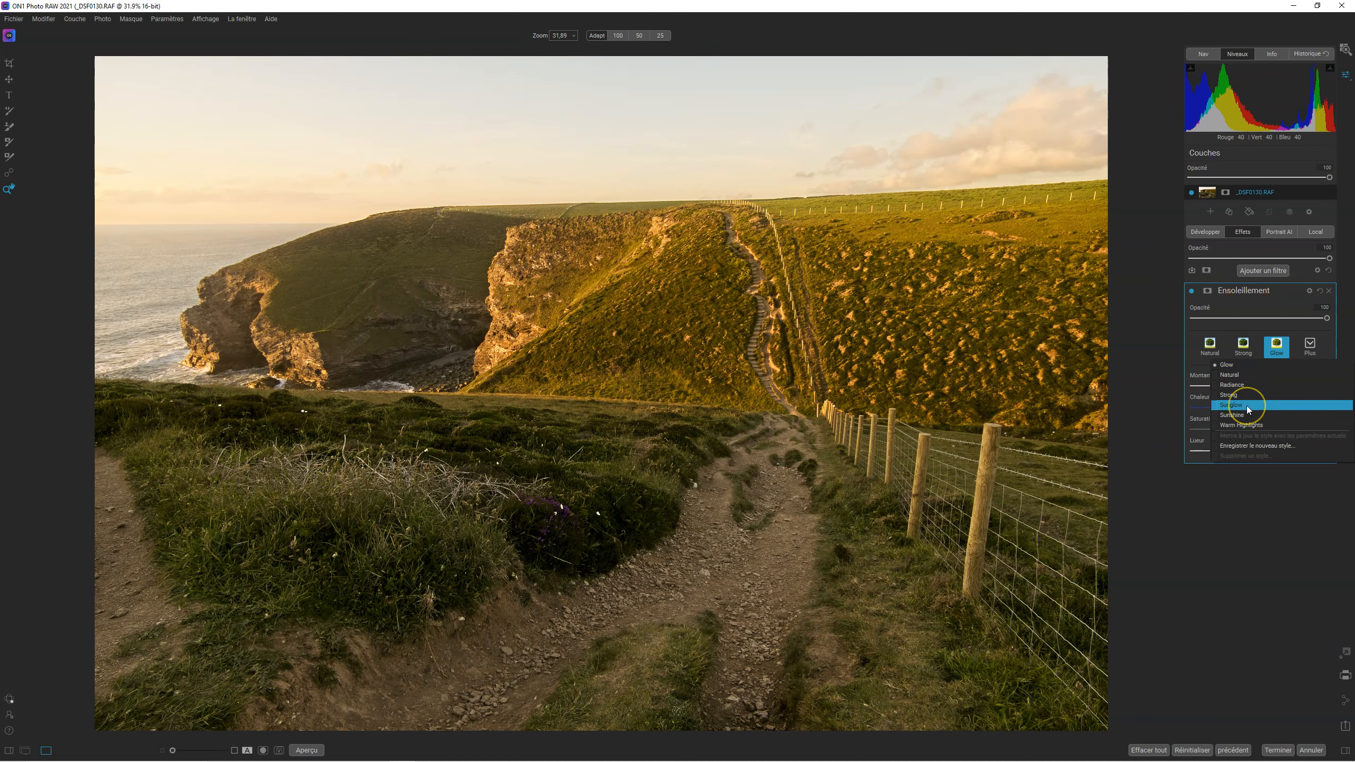
left_click(1246, 414)
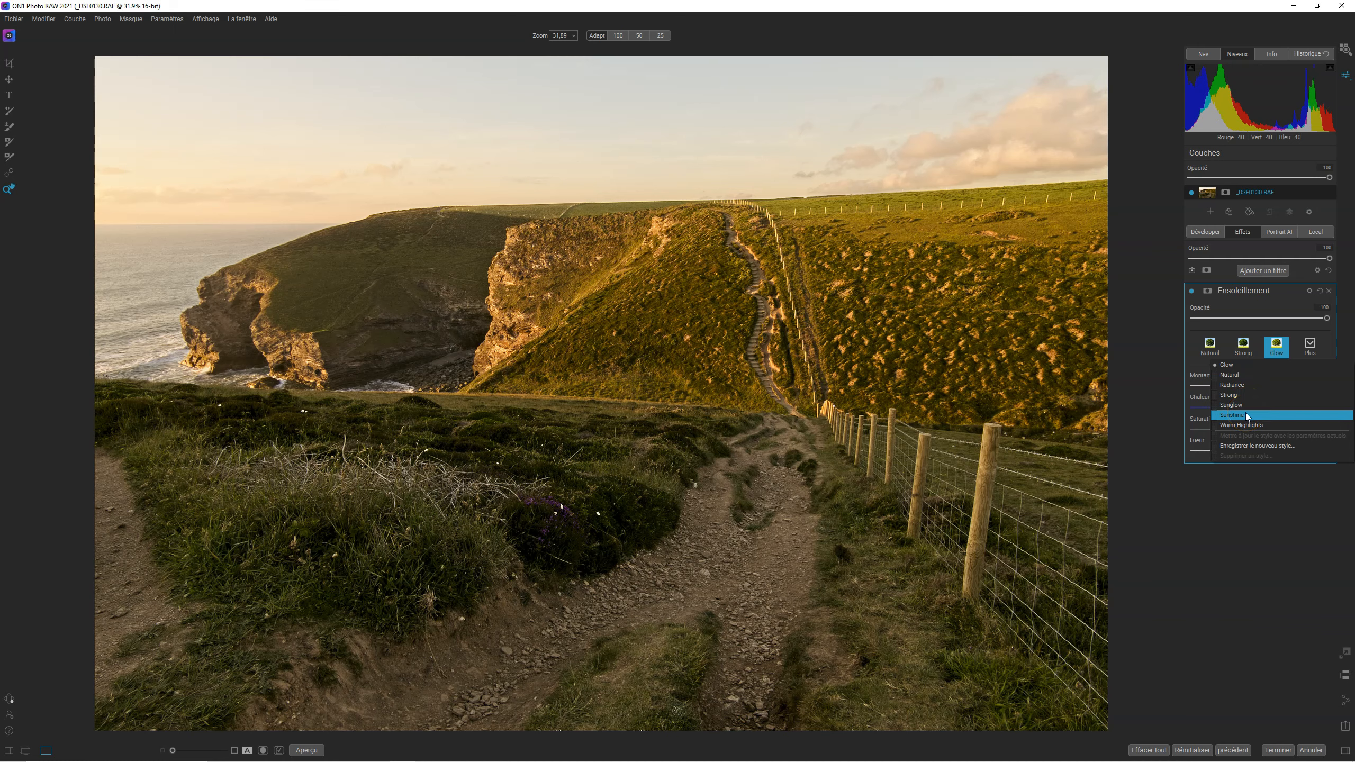
left_click(1244, 426)
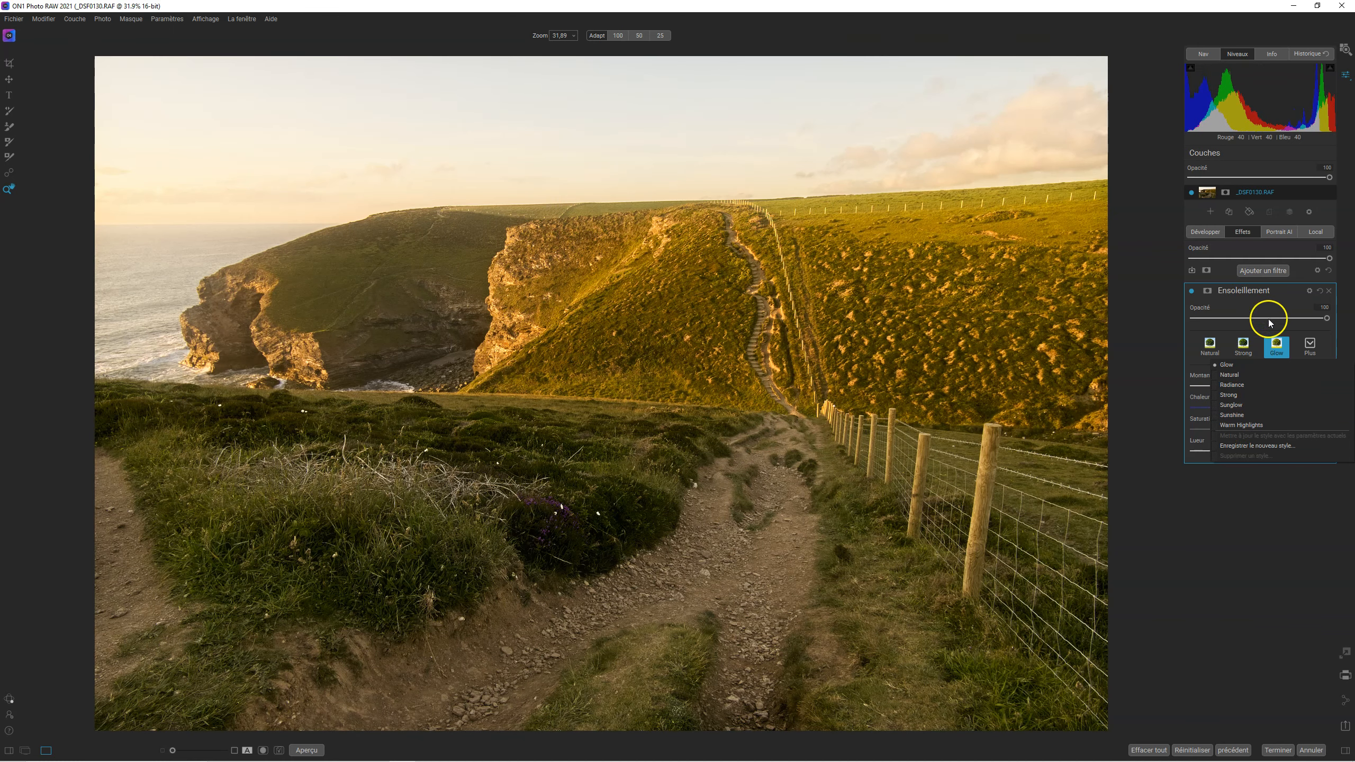
left_click(1199, 330)
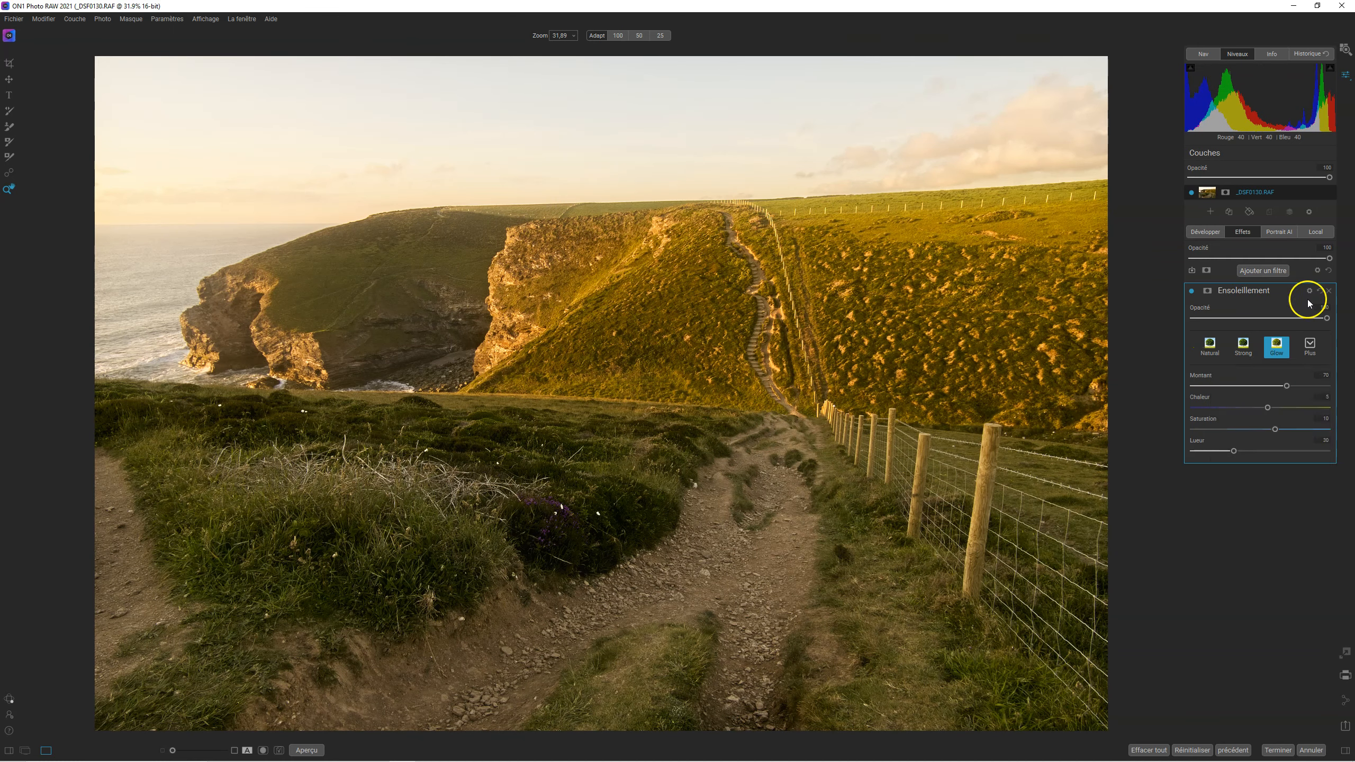
left_click(1322, 292)
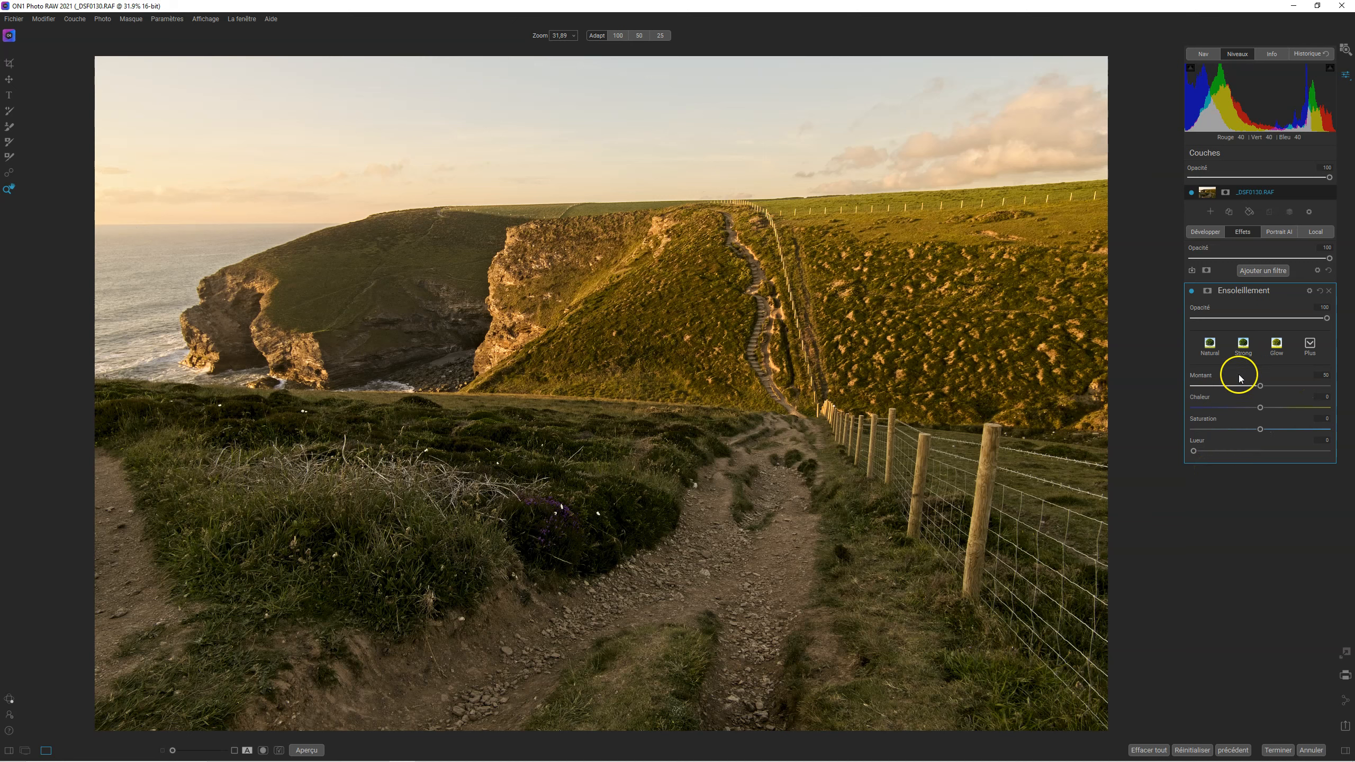
Step: Try adjusting the filter's Montant, restore its default, and raise Chaleur to about 15
mouse_move(1259, 386)
left_mouse_down()
mouse_move(1176, 385)
mouse_move(1300, 379)
mouse_move(1173, 382)
mouse_move(1333, 385)
mouse_move(1230, 386)
mouse_move(1318, 388)
mouse_move(1269, 388)
left_mouse_up()
double_click(1269, 385)
left_click_drag(1260, 407, 1316, 408)
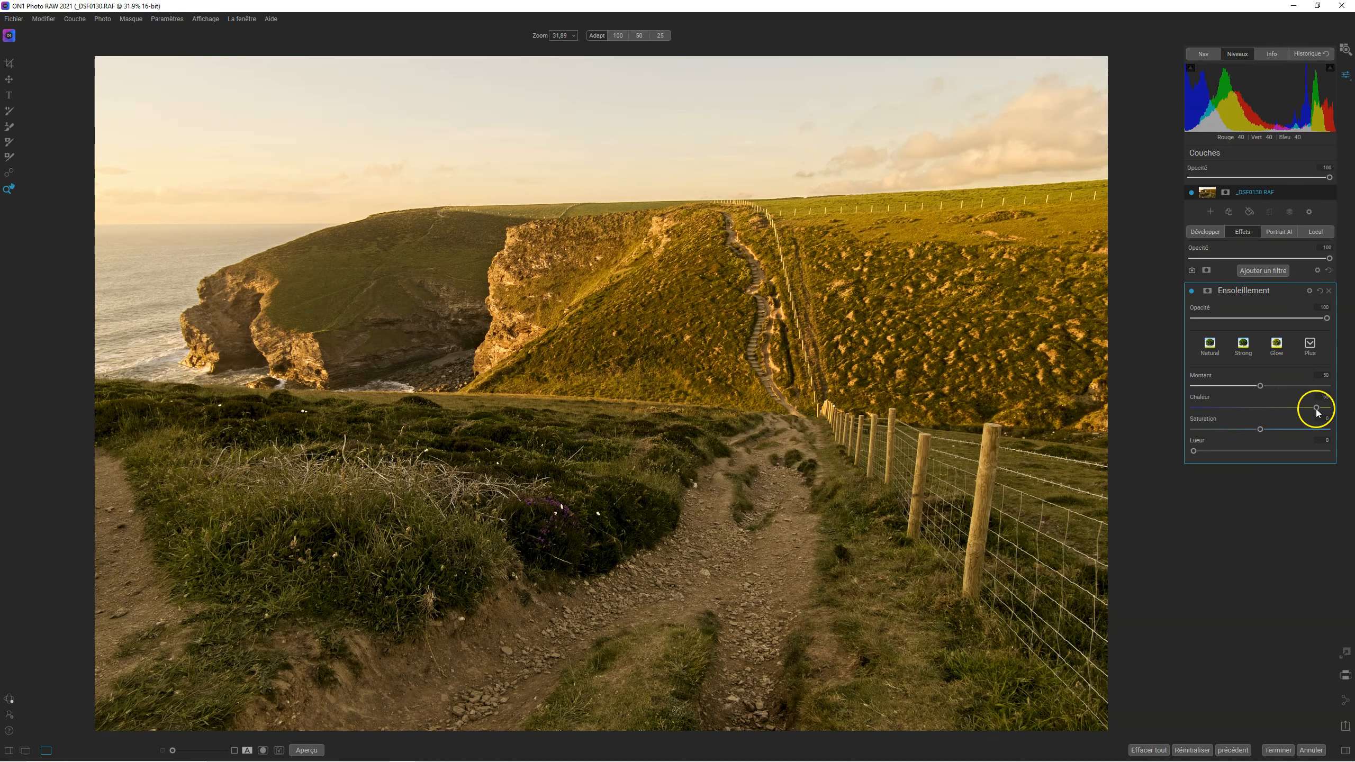
left_click_drag(1316, 408, 1270, 409)
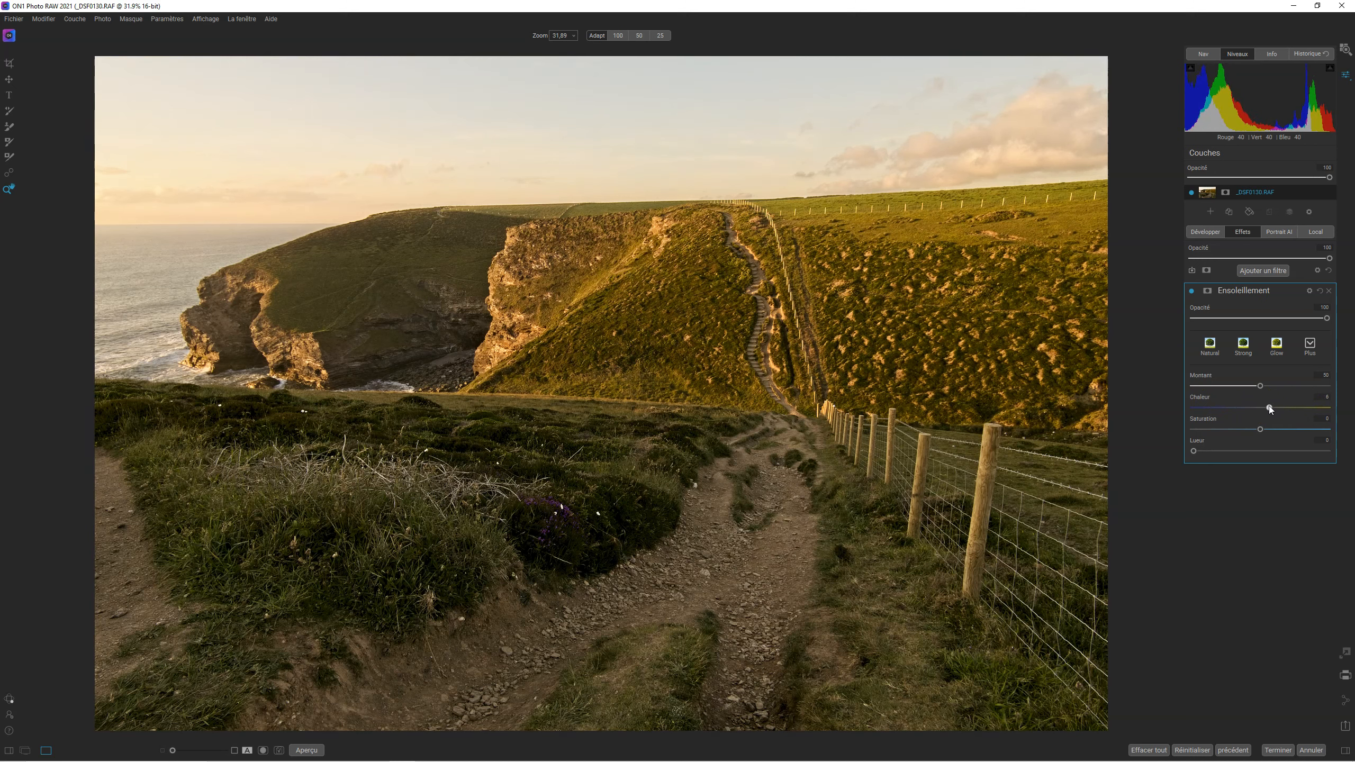
left_click_drag(1274, 403, 1283, 406)
Step: Try exaggerated filter settings with Saturation at about 25, Lueur at about 92 and Montant at about 4
left_click(1260, 429)
left_click_drag(1265, 428, 1295, 429)
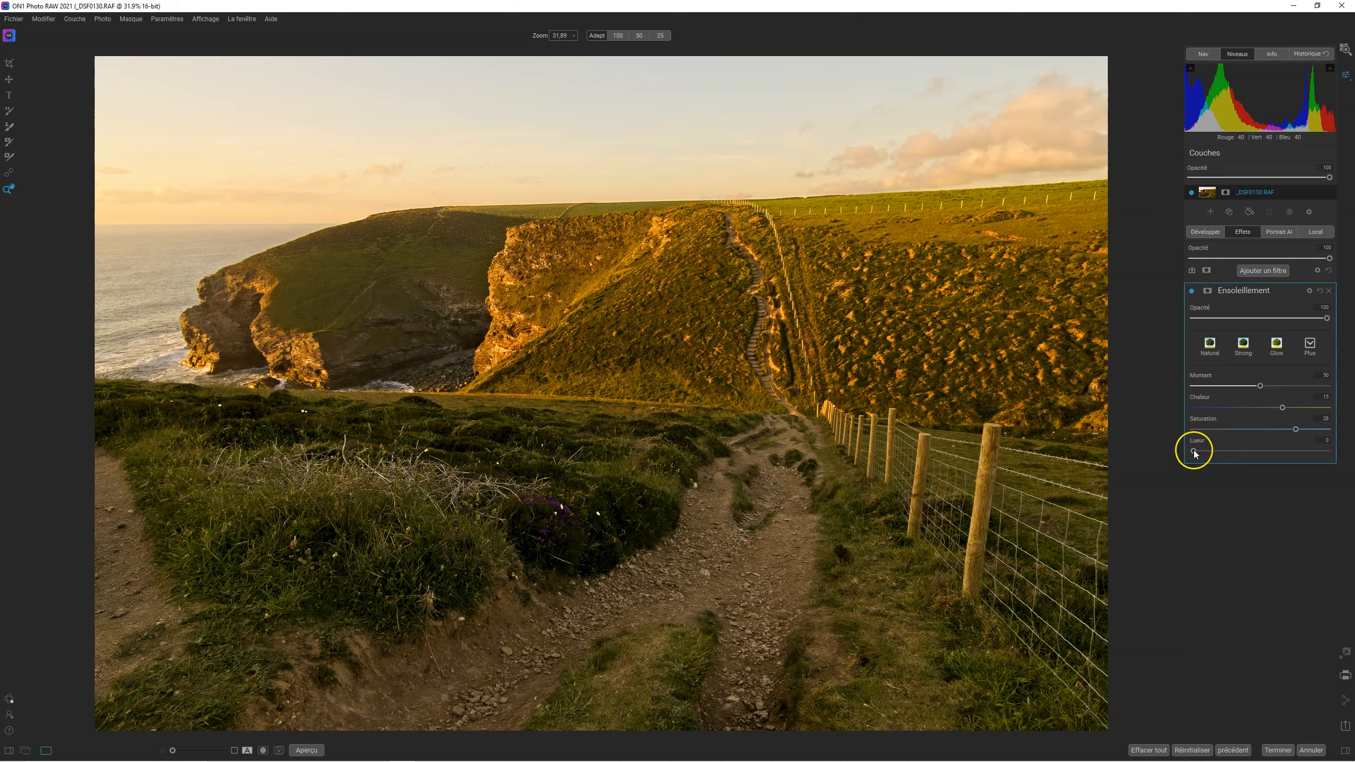
left_click_drag(1193, 450, 1315, 450)
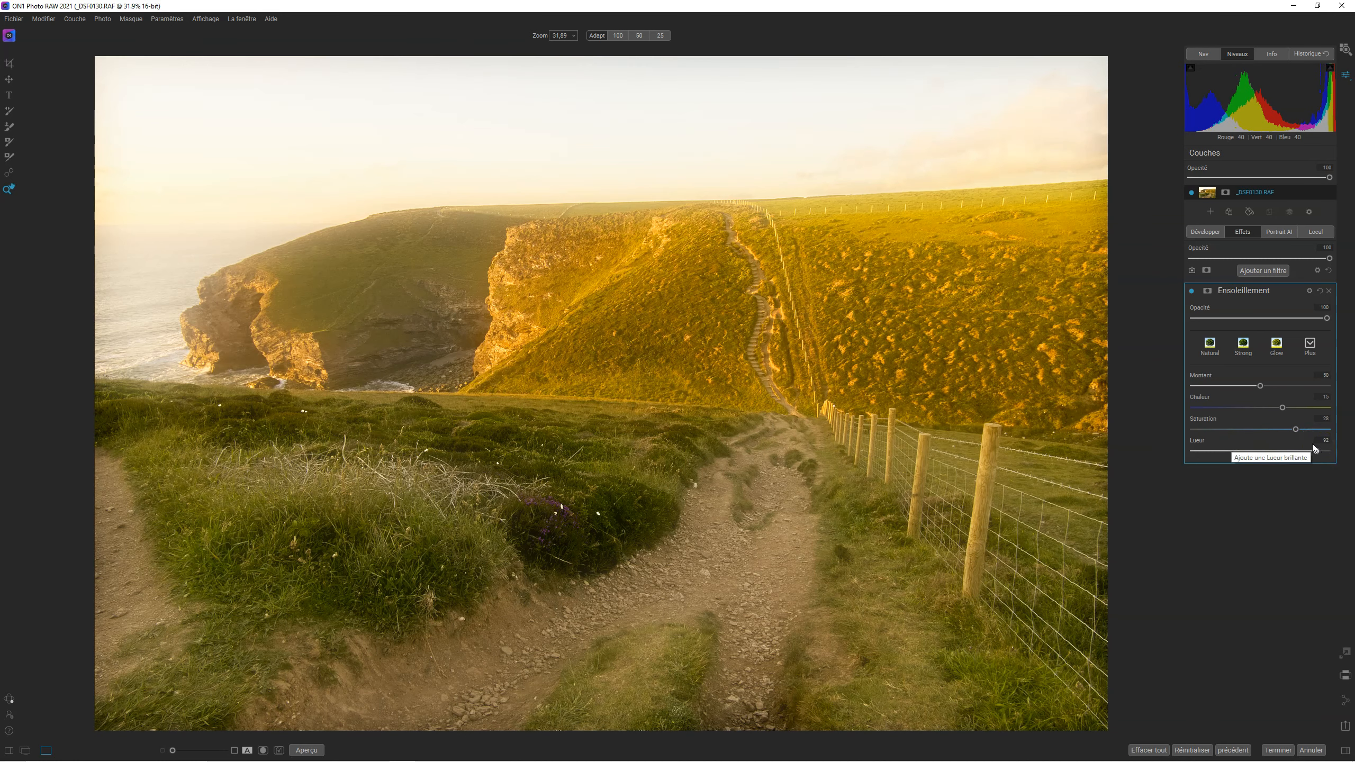
left_click_drag(1261, 385, 1199, 399)
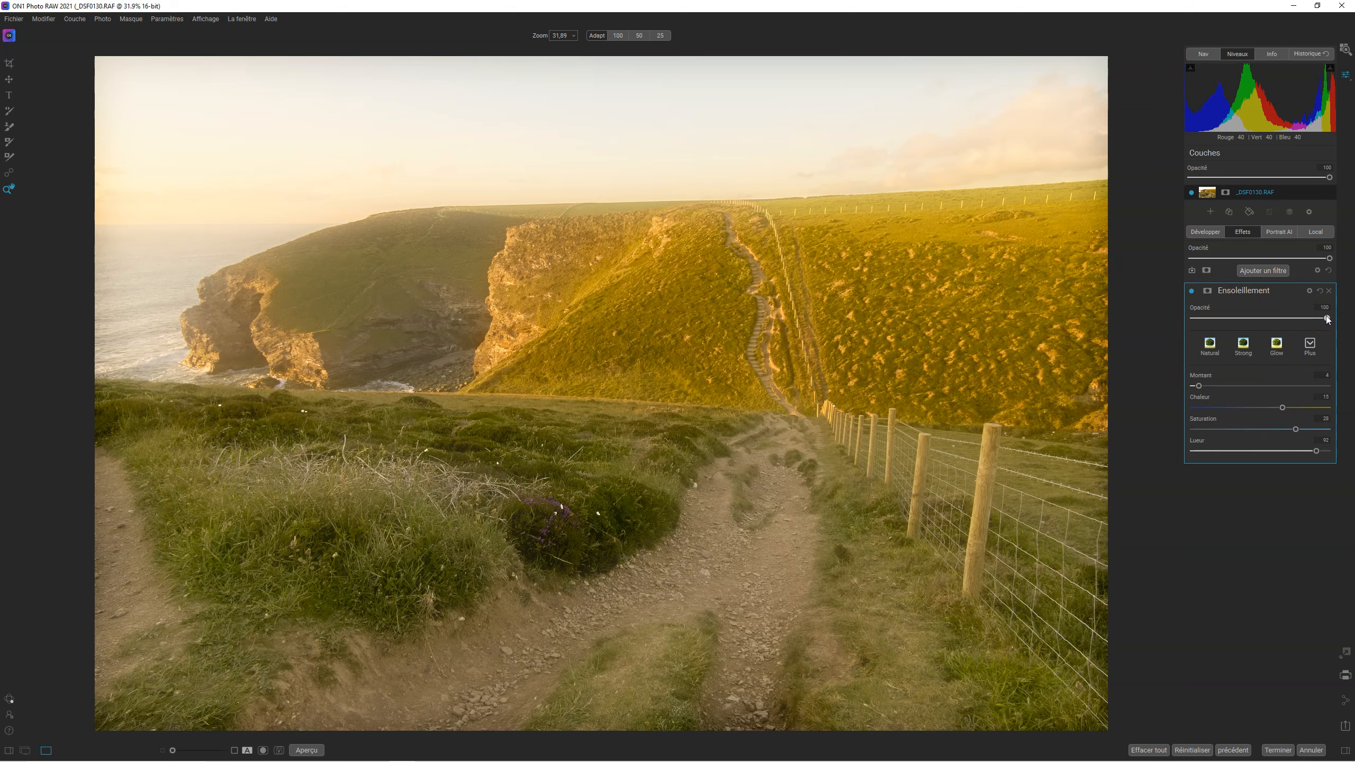
Step: Try lowering the Ensoleillement filter's opacity and restore it to 100
left_click_drag(1327, 319, 1205, 316)
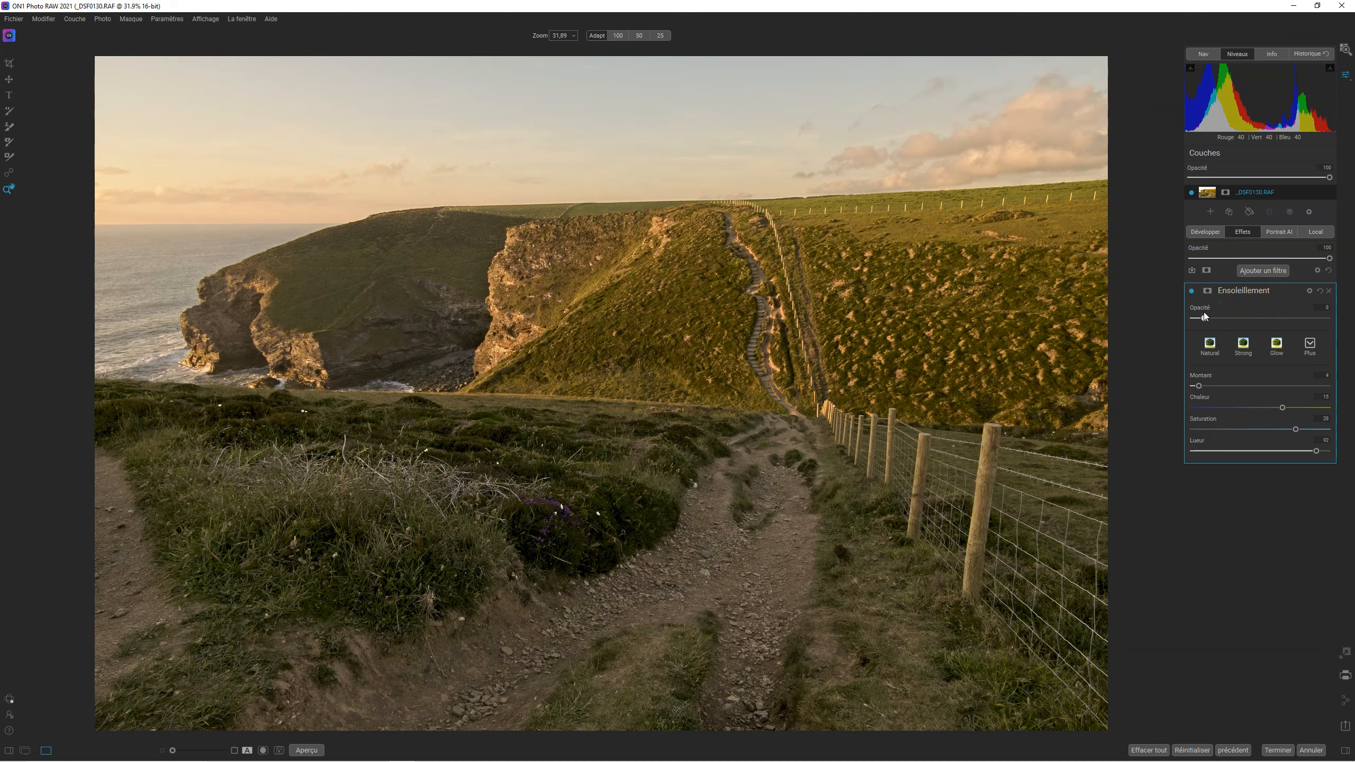
left_click_drag(1205, 316, 1285, 314)
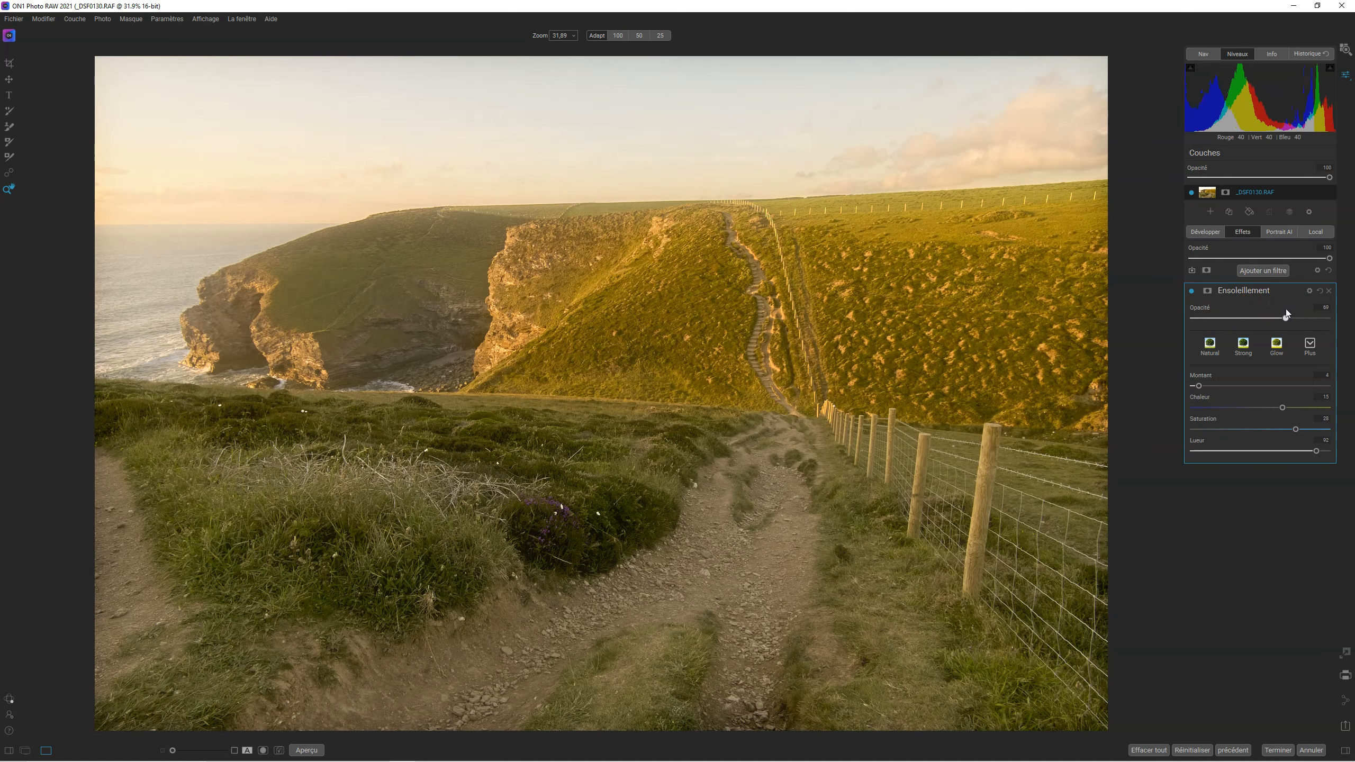
double_click(1286, 314)
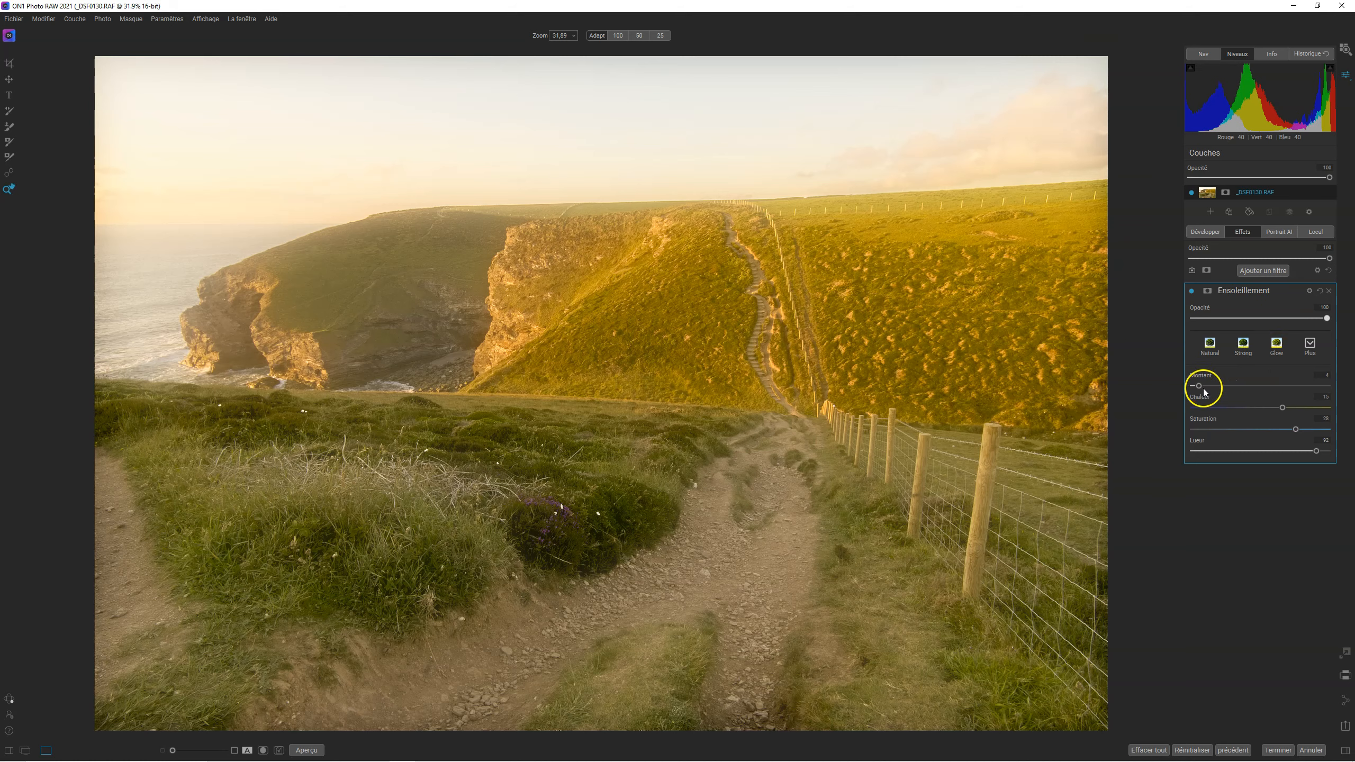
Step: Fine-tune the filter with Montant at about 65, Chaleur about 11, Saturation about 15 and Lueur about 36
left_click_drag(1200, 387, 1300, 393)
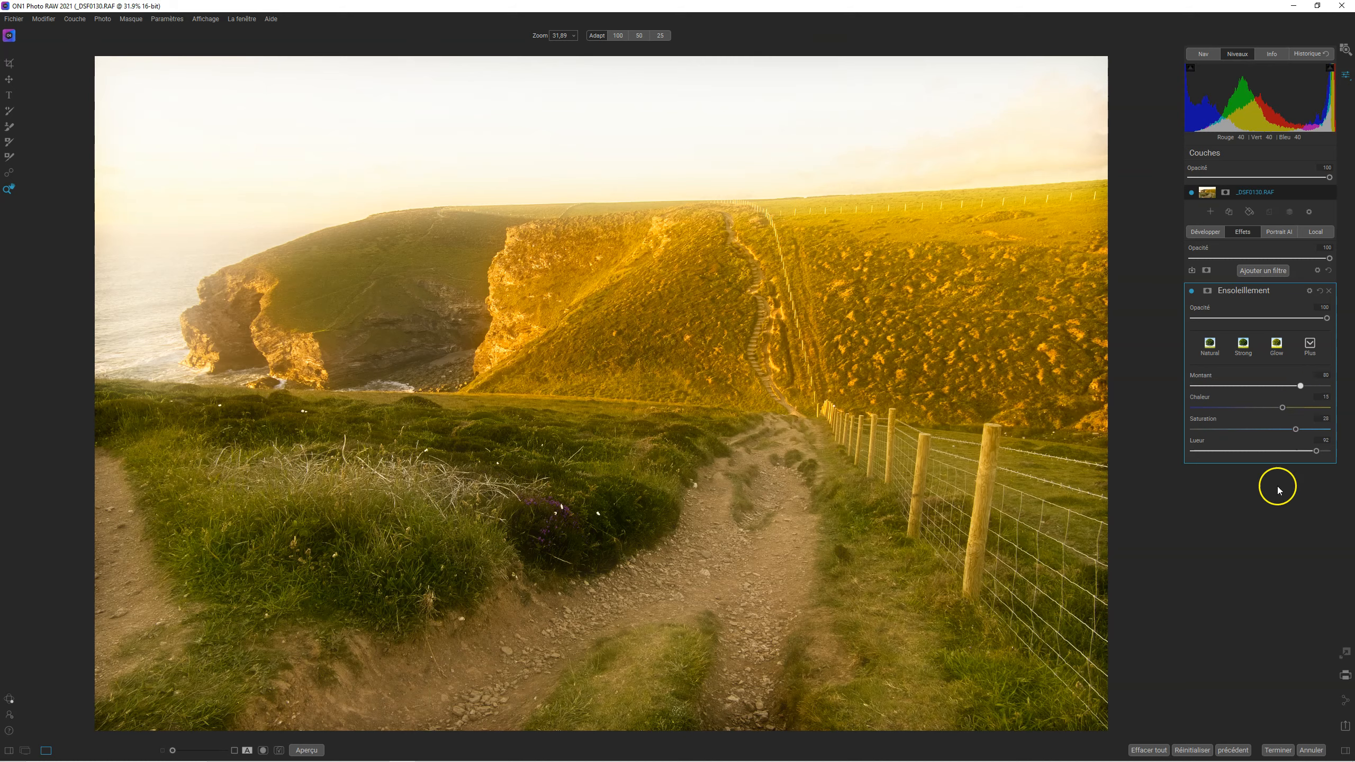
left_click_drag(1315, 452, 1271, 410)
left_click_drag(1291, 456, 1240, 451)
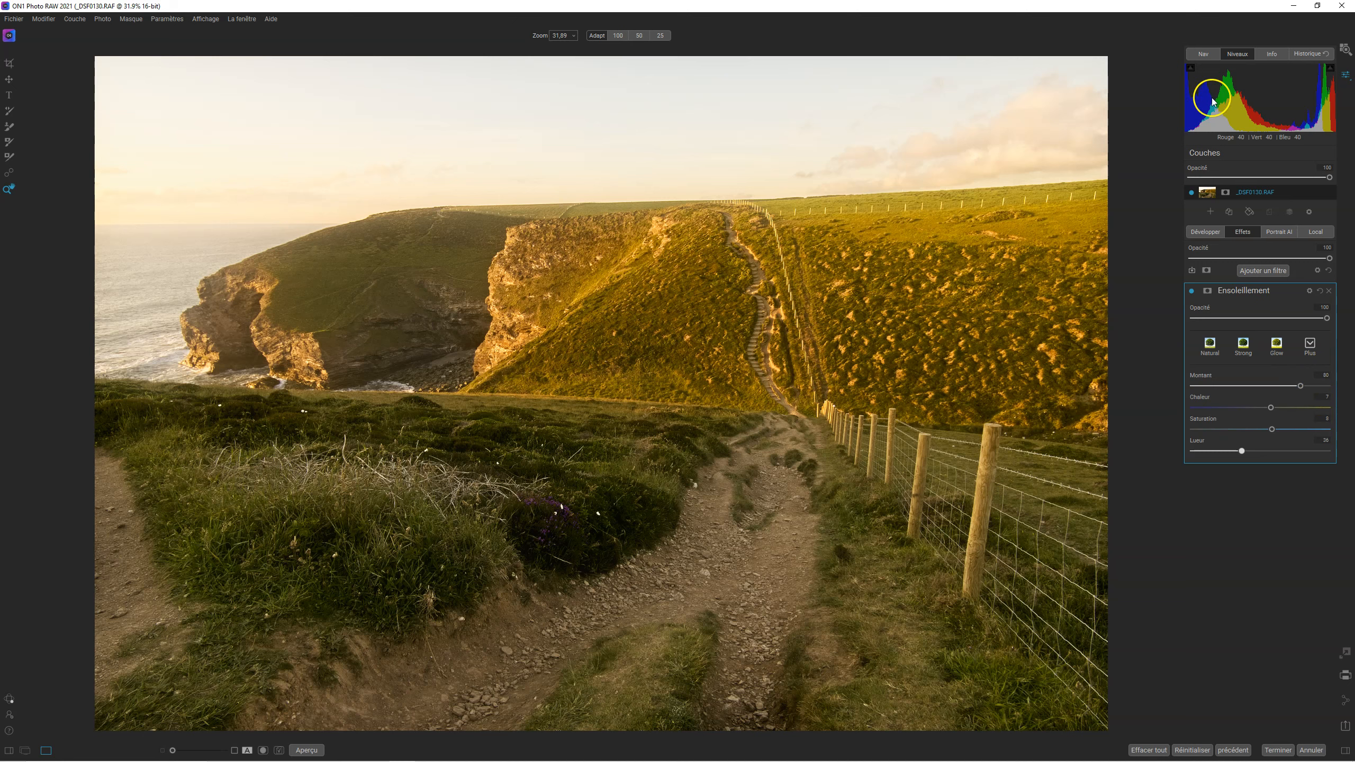
left_click_drag(1300, 385, 1295, 386)
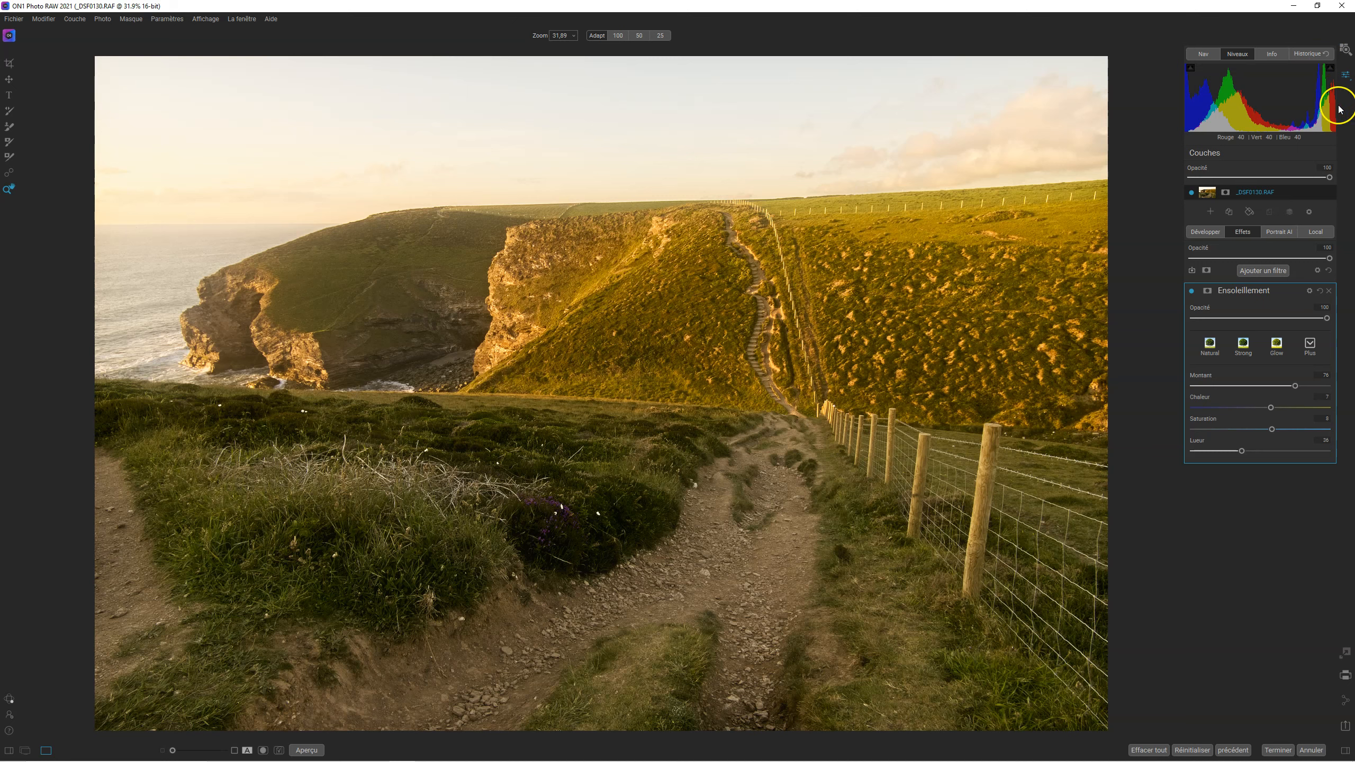
left_click_drag(1294, 385, 1277, 433)
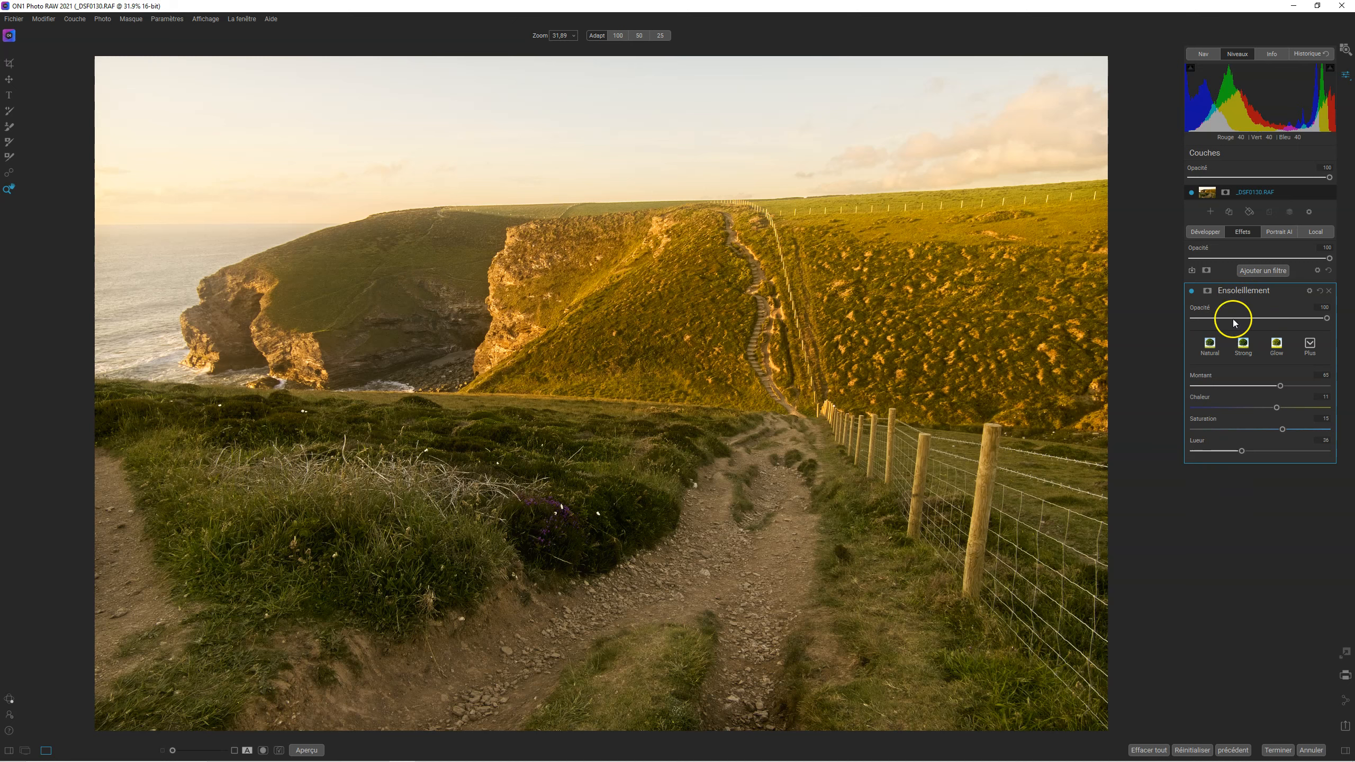
Step: Review the filter's mask settings and blend modes, keep the Normal mode, and set the filter's opacity to about 67
left_click(1207, 292)
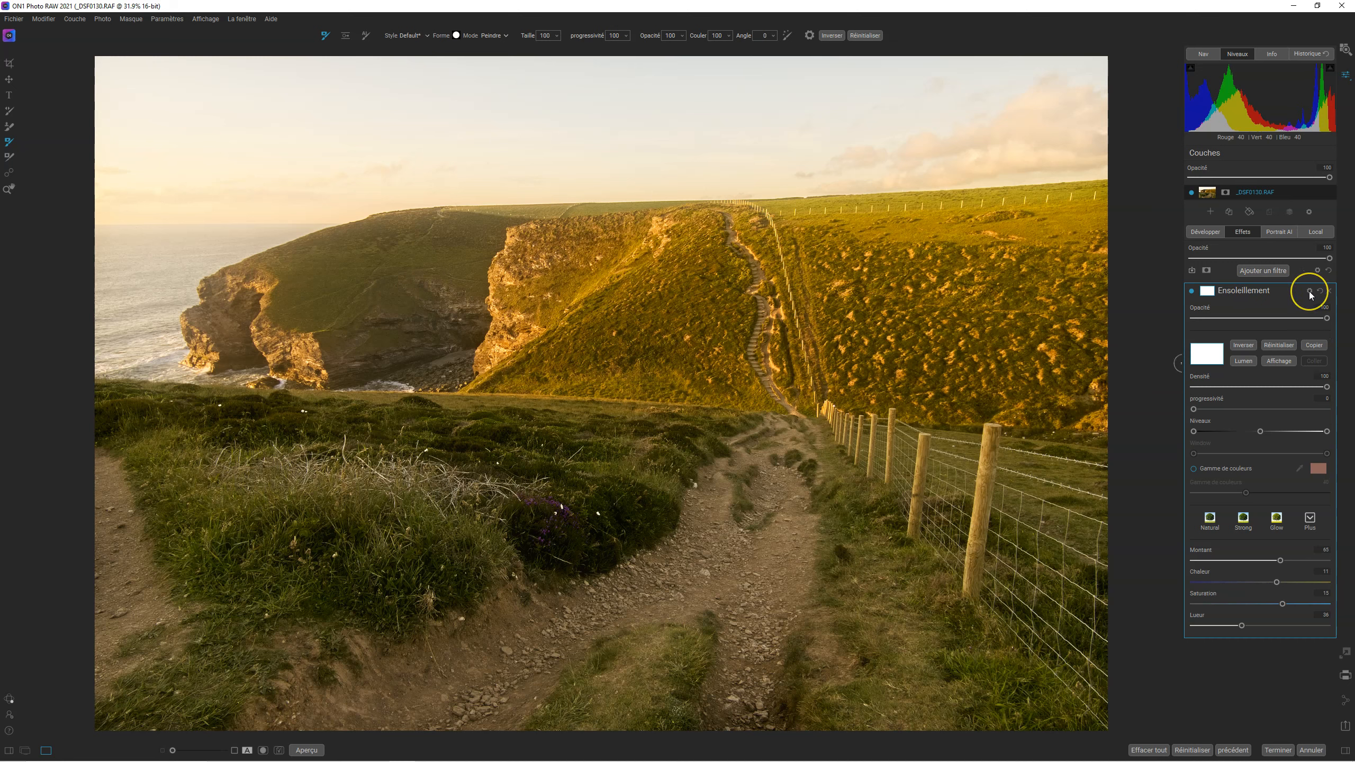
left_click(1309, 291)
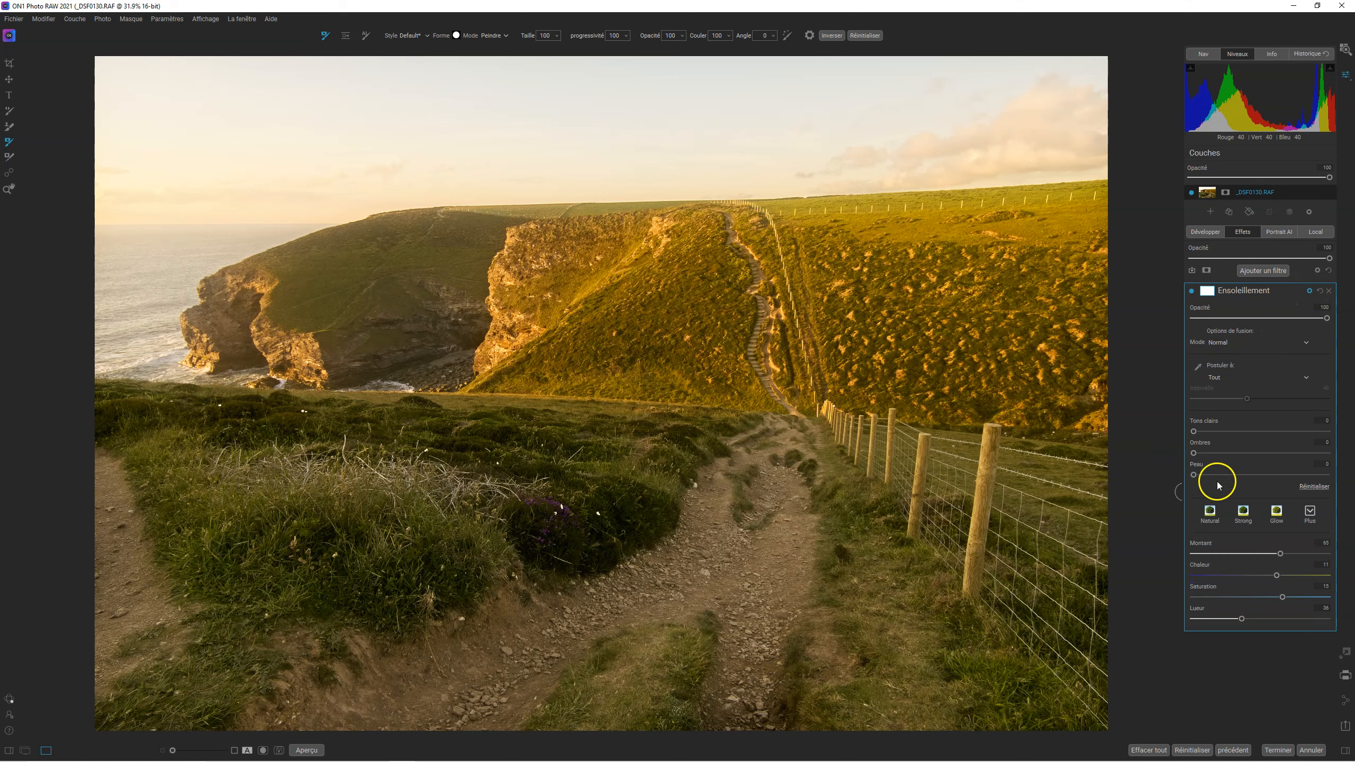
left_click(1301, 340)
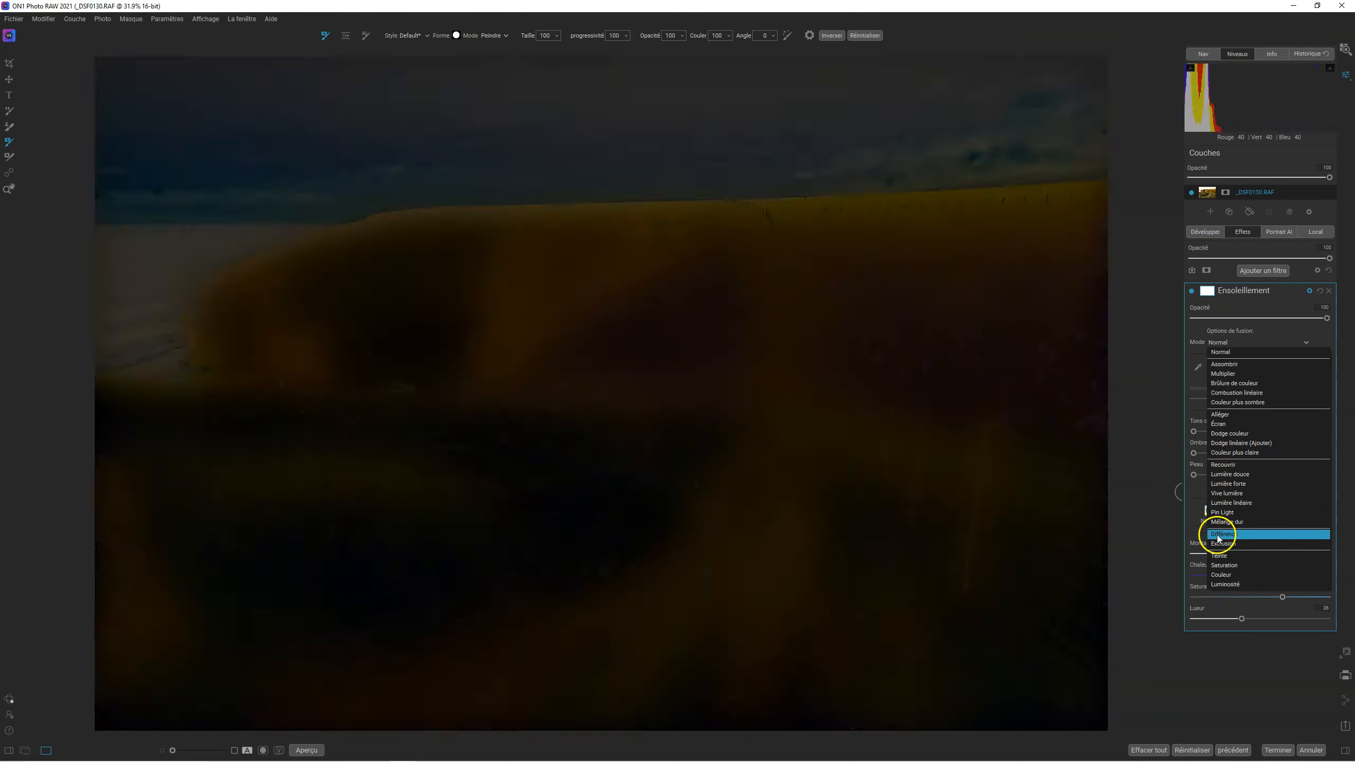
left_click(1257, 342)
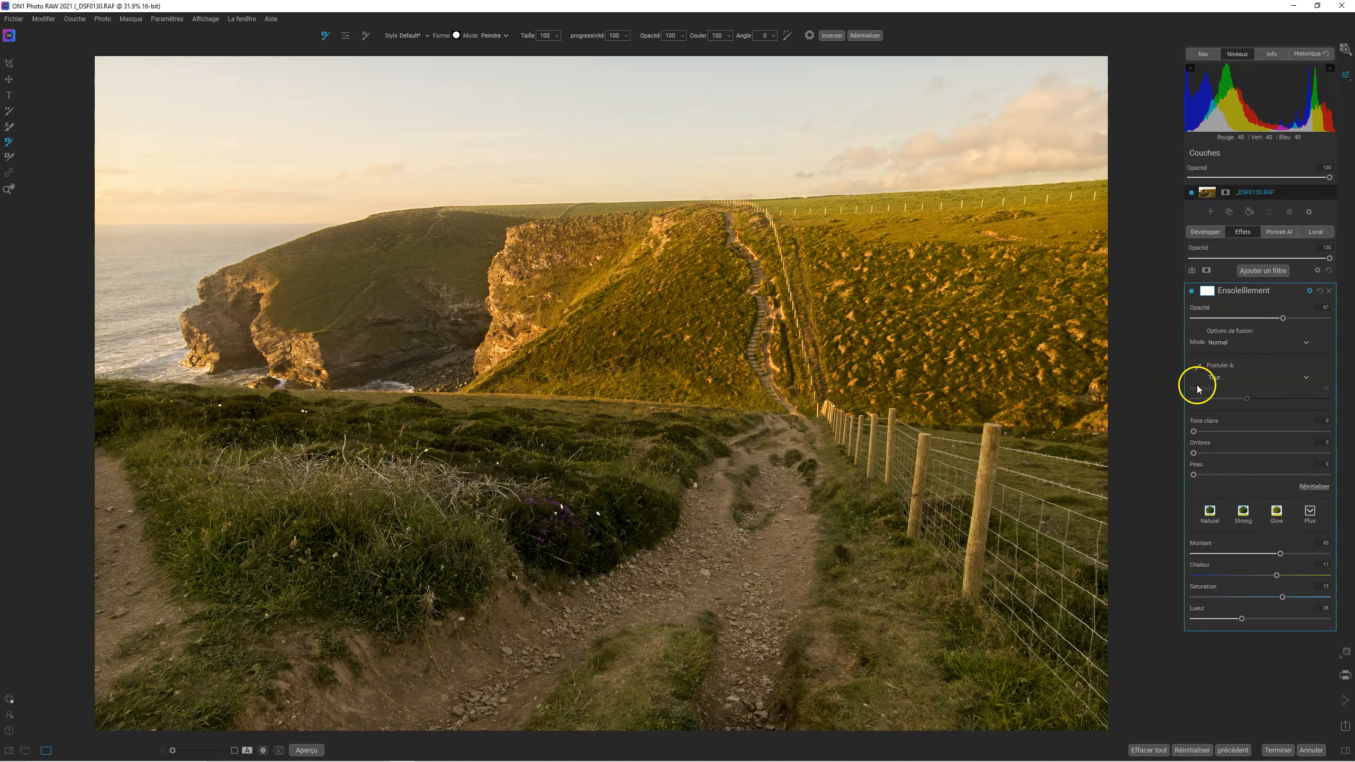
Step: Review the tonal and color ranges the filter can be applied to, keep Tout, and collapse the filter's settings
left_click(1241, 380)
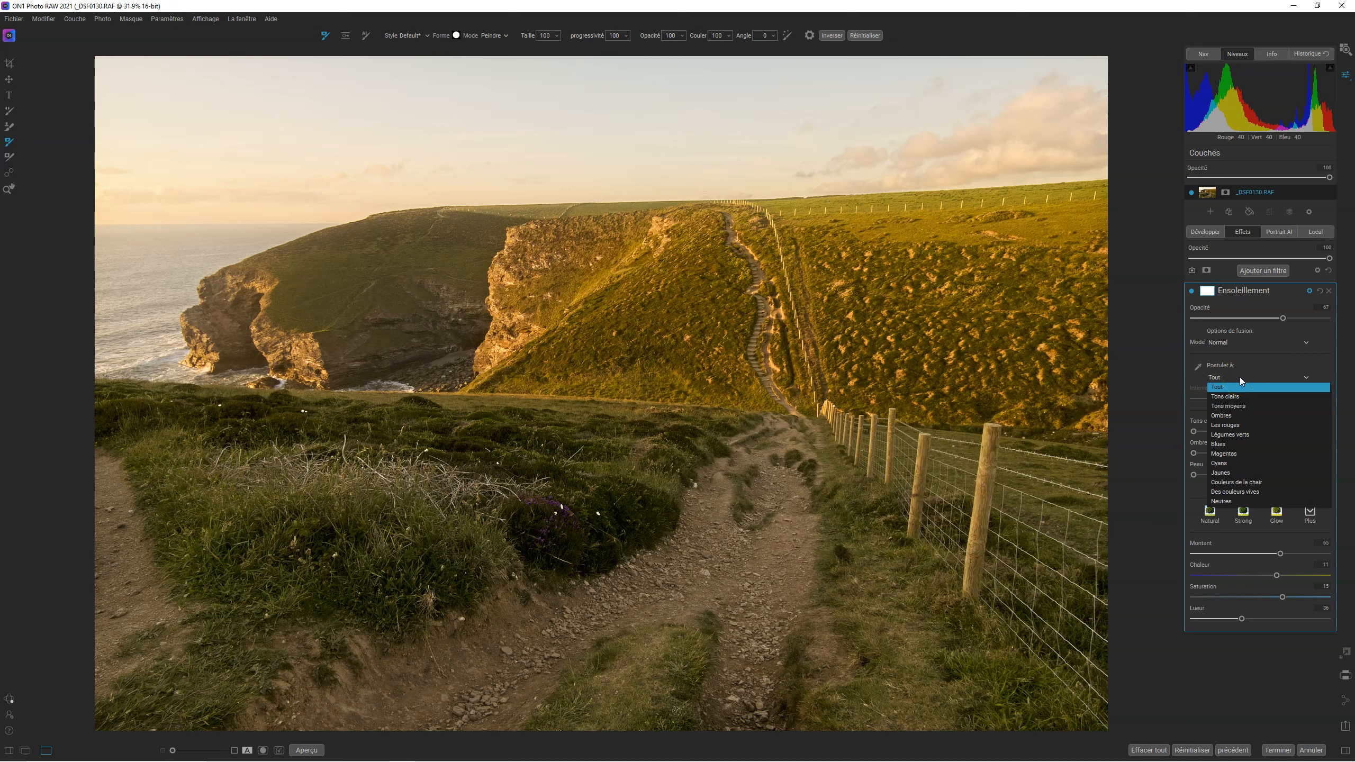
left_click(1240, 377)
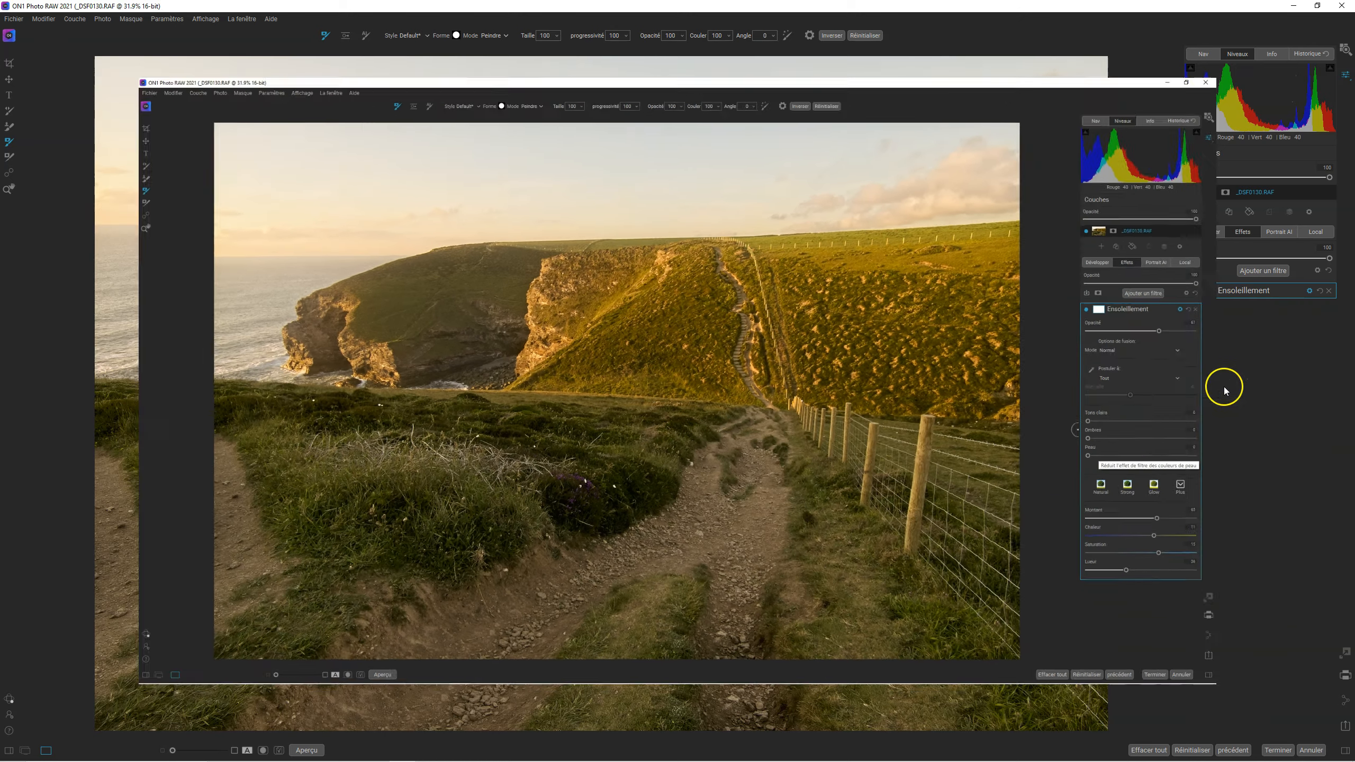
left_click(1222, 388)
left_click(661, 608)
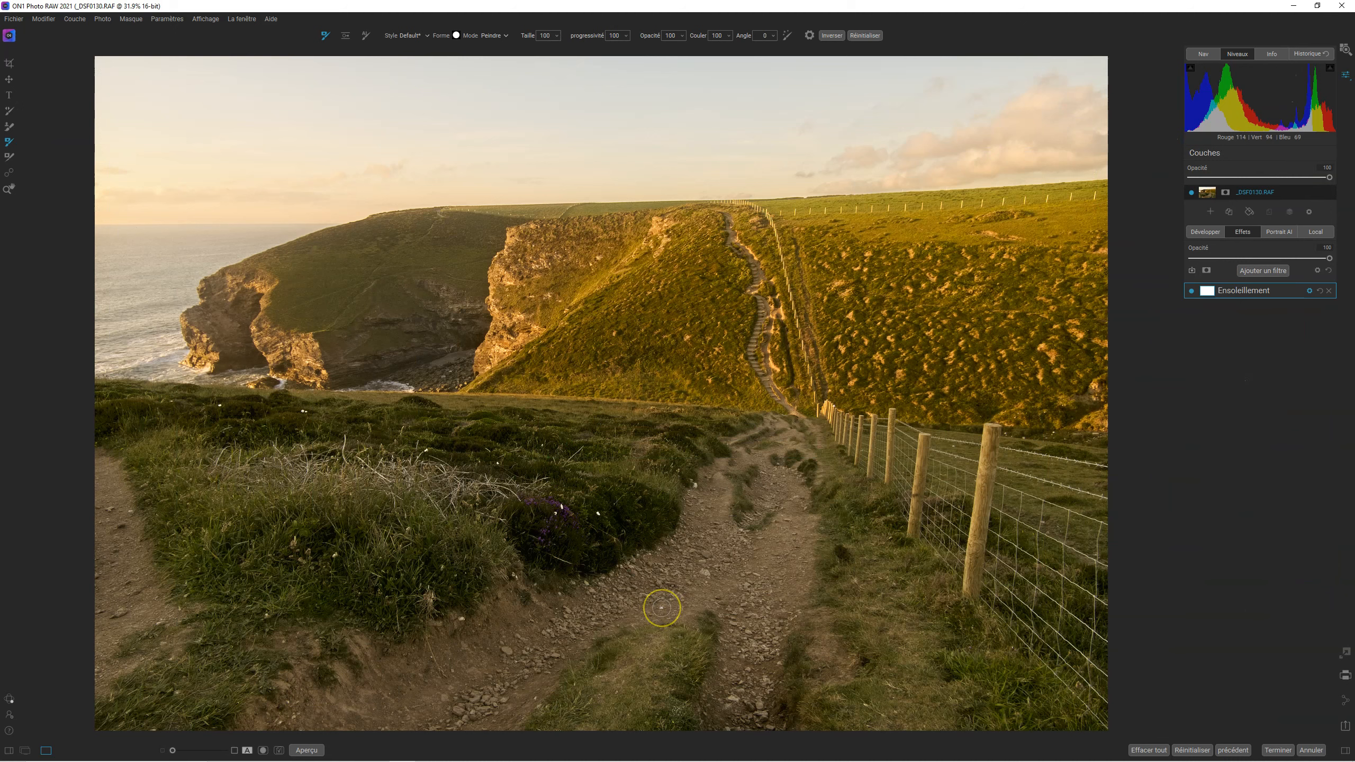